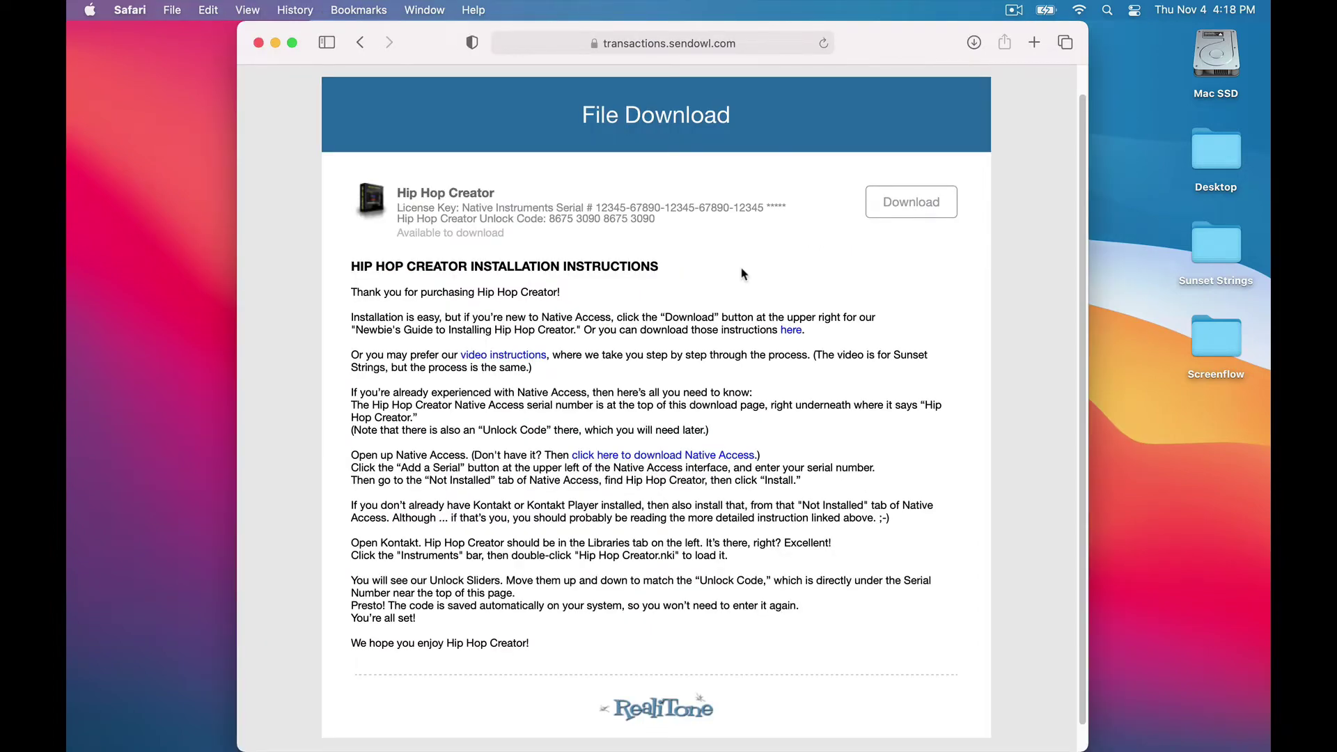
# Download the Hip Hop Creator files from the SendOwl File Download page
pyautogui.click(924, 216)
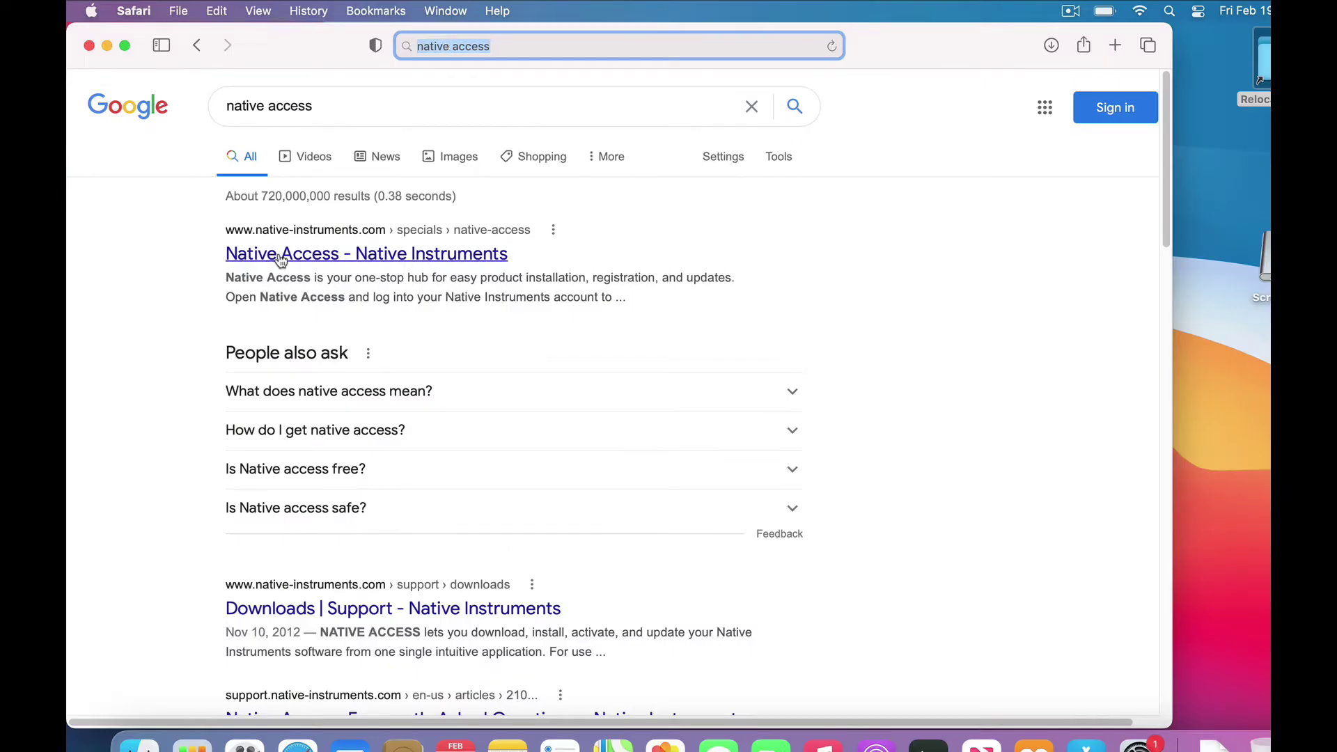
# Download Native_Access_Installer.dmg for Mac from the Native Instruments page and confirm it finished
pyautogui.click(281, 255)
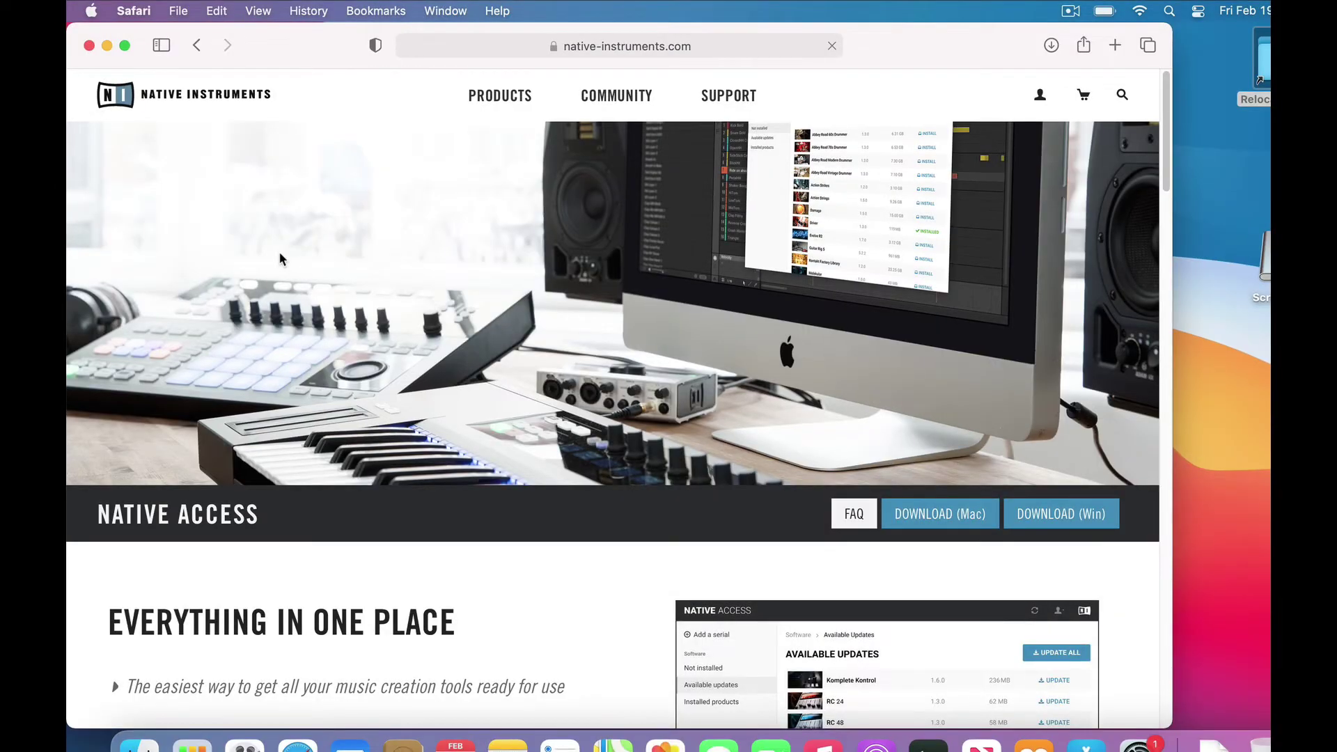
pyautogui.click(917, 521)
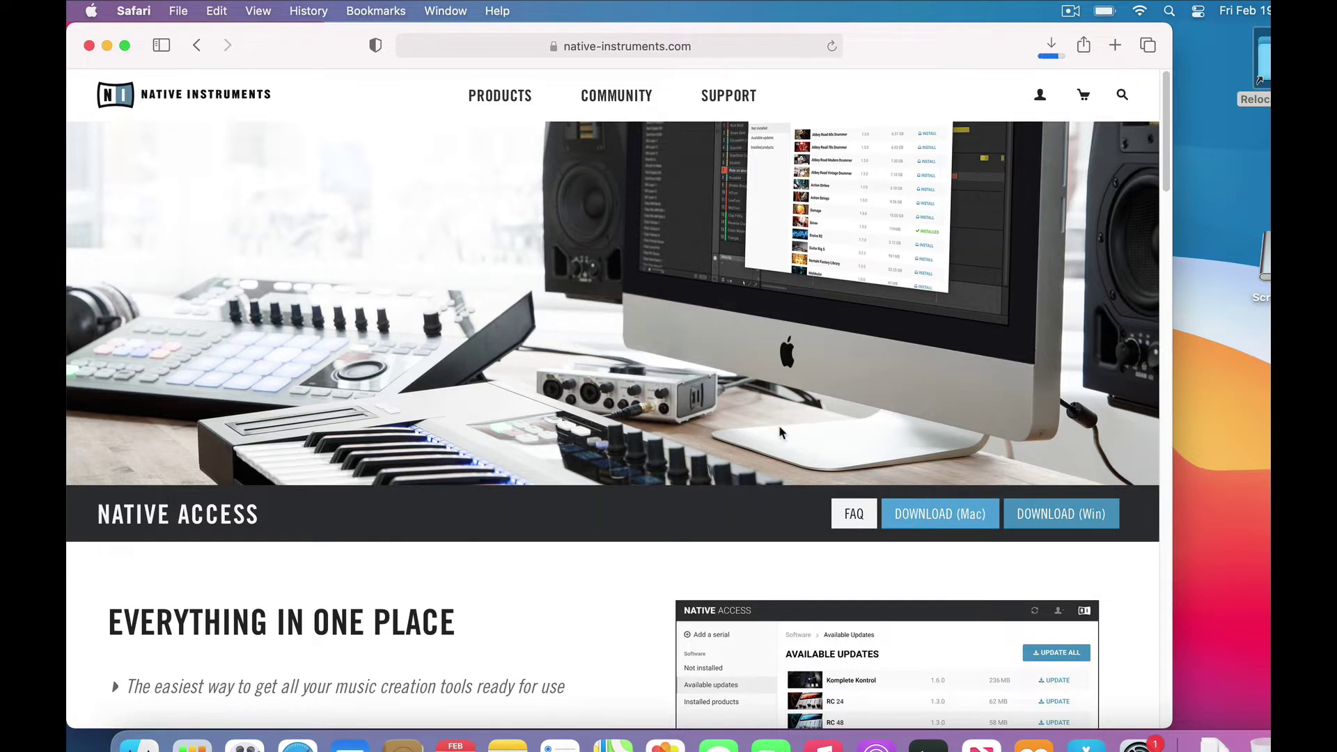
pyautogui.click(1052, 45)
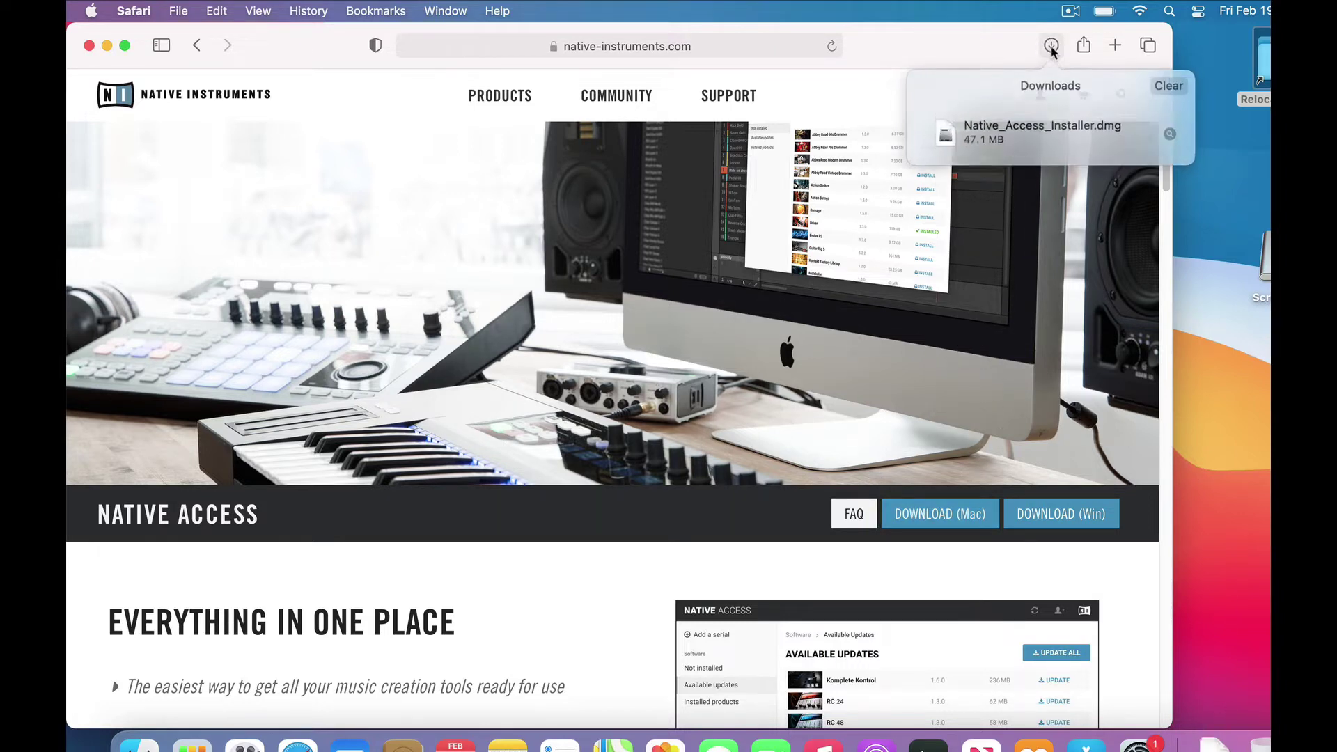
# Copy Native Access from the dmg into Applications and launch it from there
pyautogui.doubleClick(988, 128)
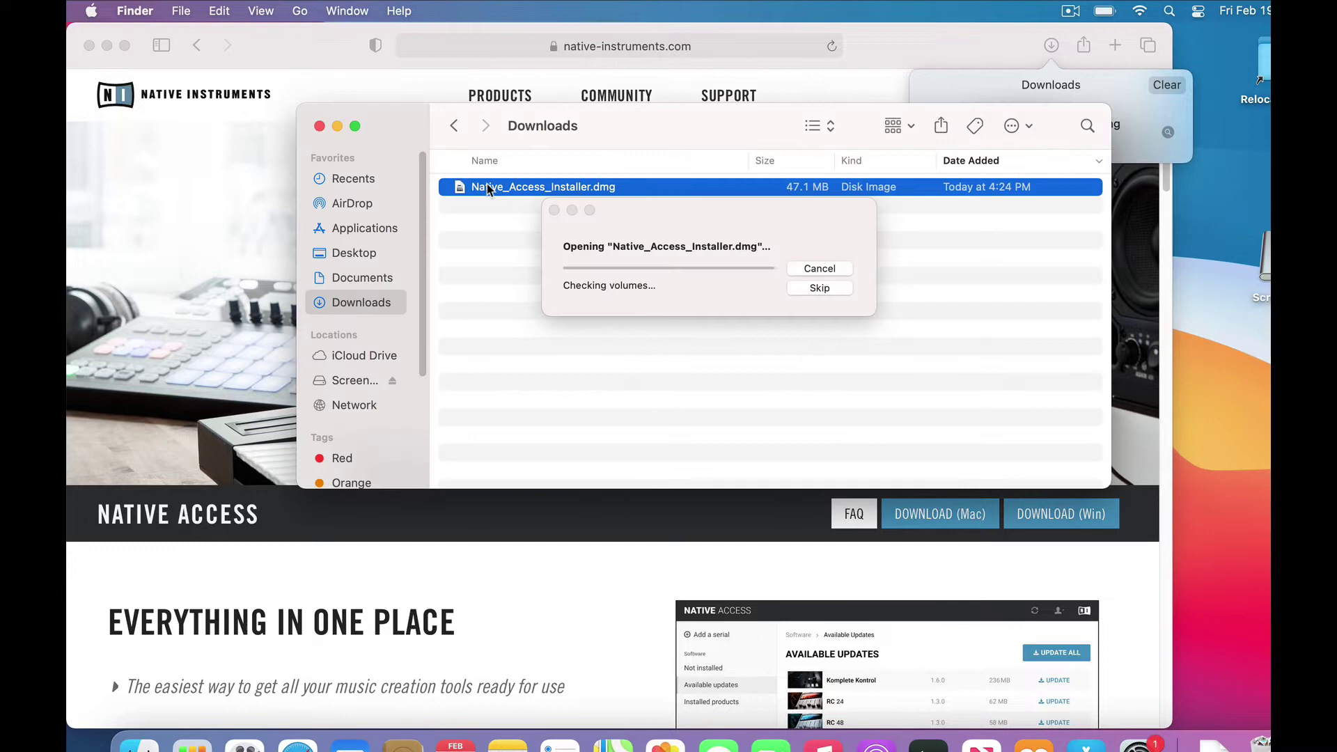
pyautogui.moveTo(165, 303); pyautogui.dragTo(386, 303)
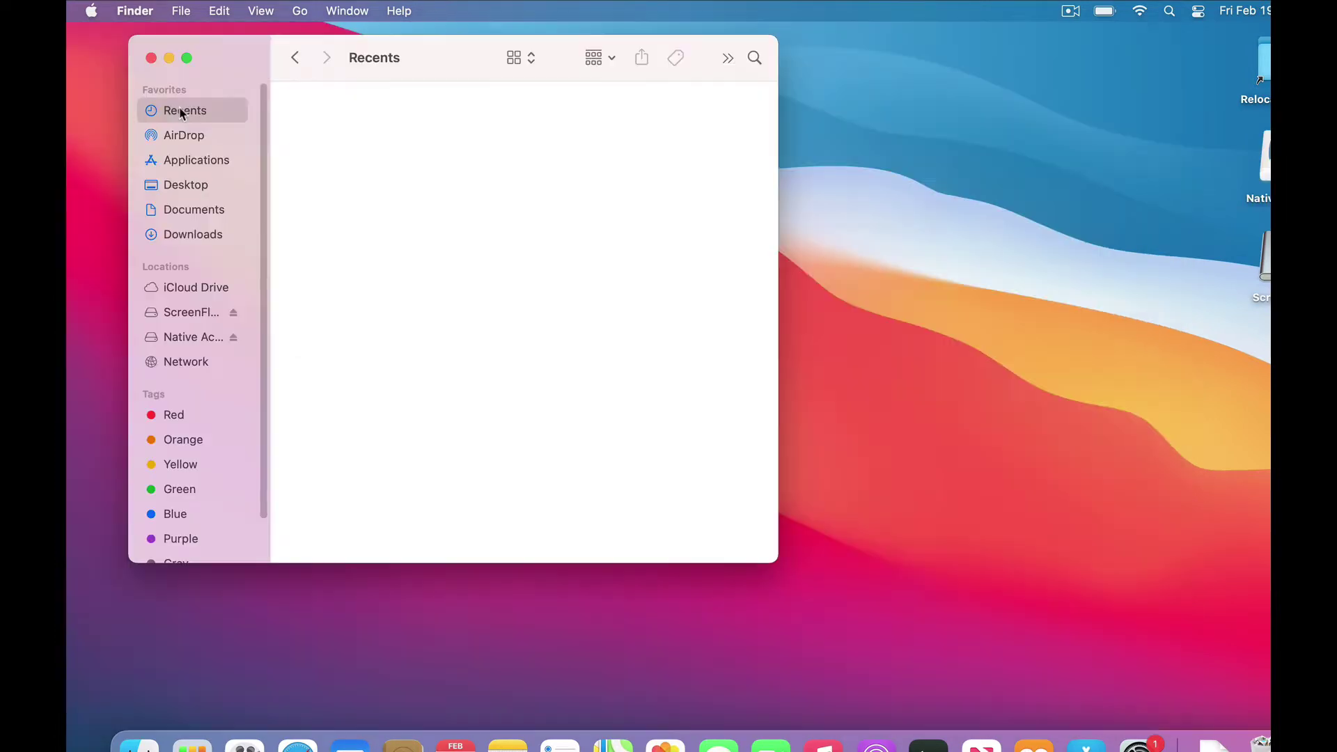
pyautogui.click(185, 159)
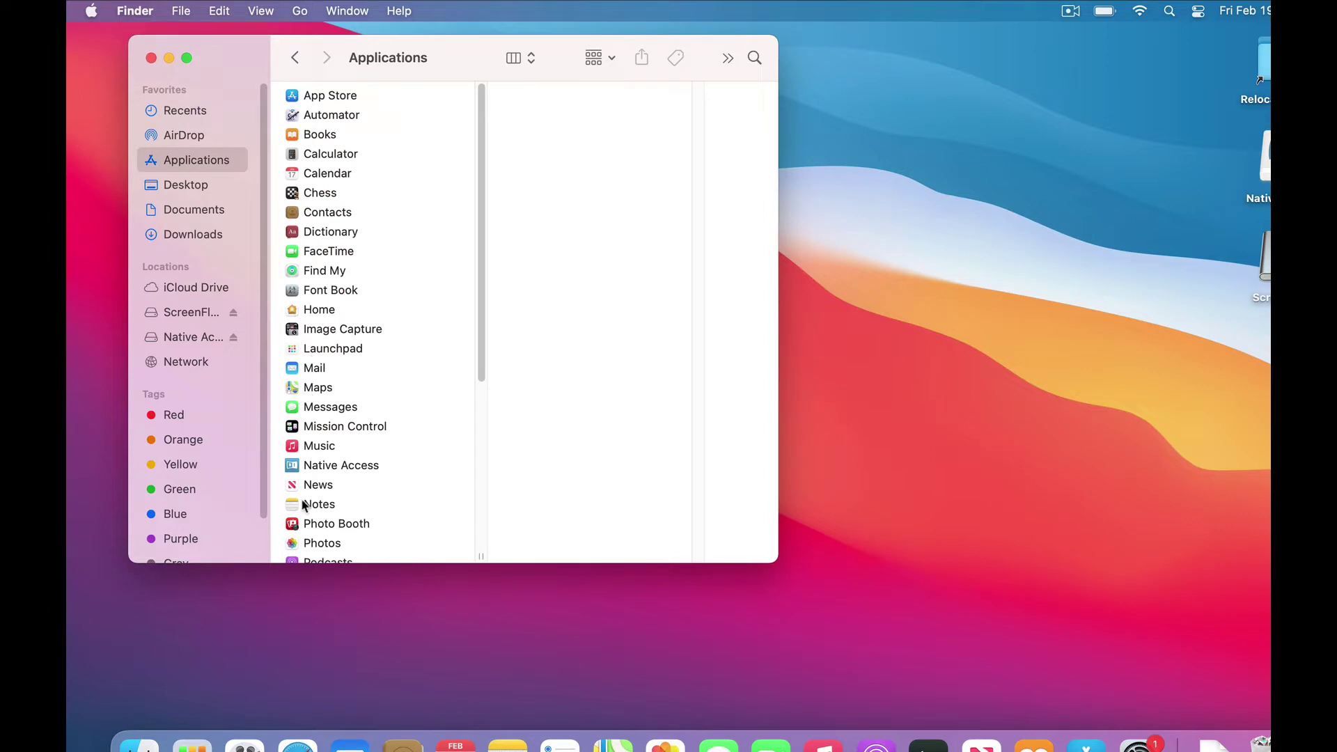
pyautogui.doubleClick(292, 466)
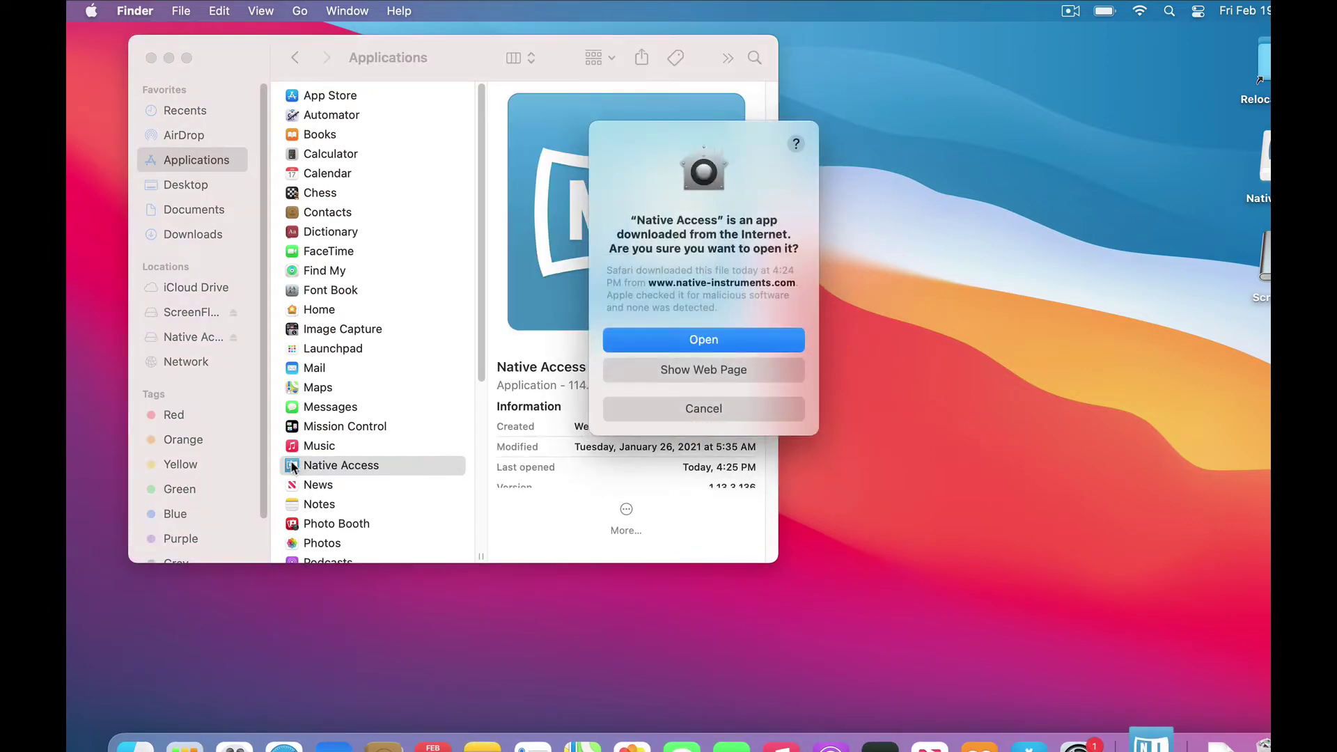
# Allow Native Access to open and enter the account password to install its helper tool
pyautogui.click(696, 341)
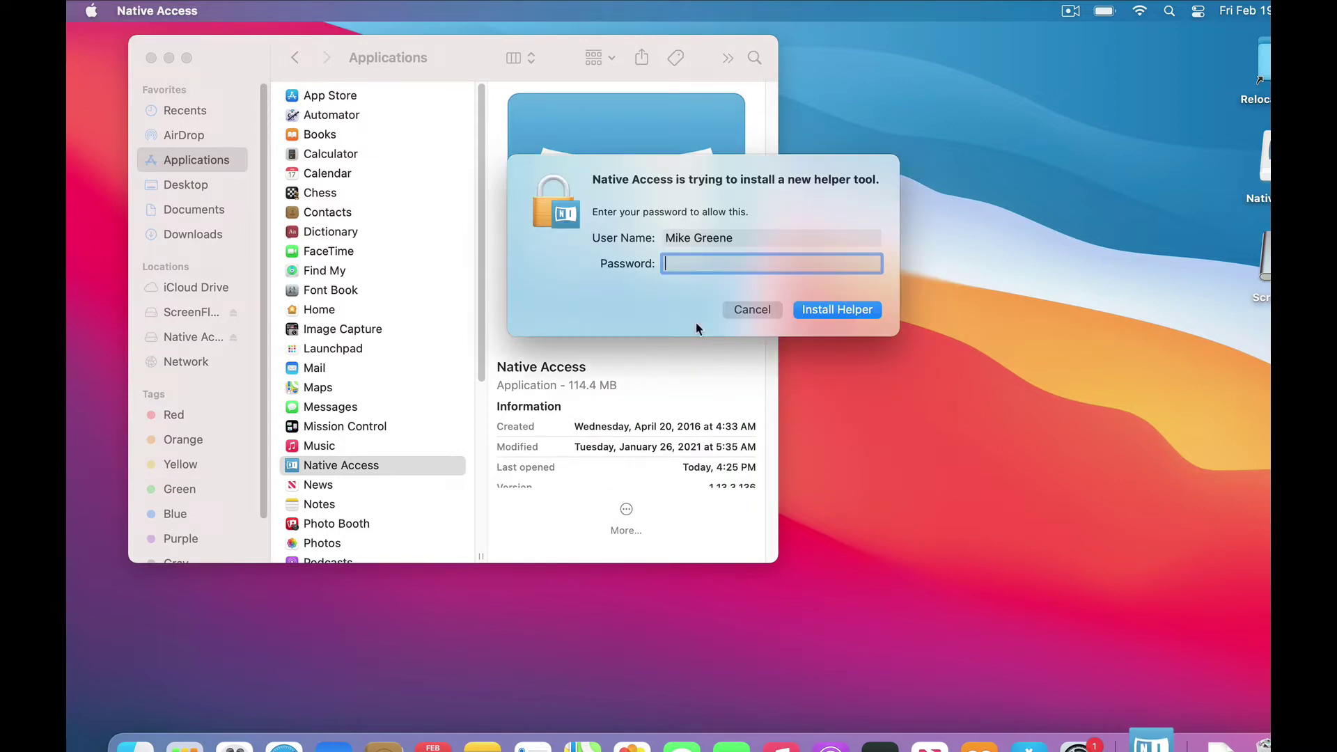
pyautogui.write('••••••')
pyautogui.press('Return')
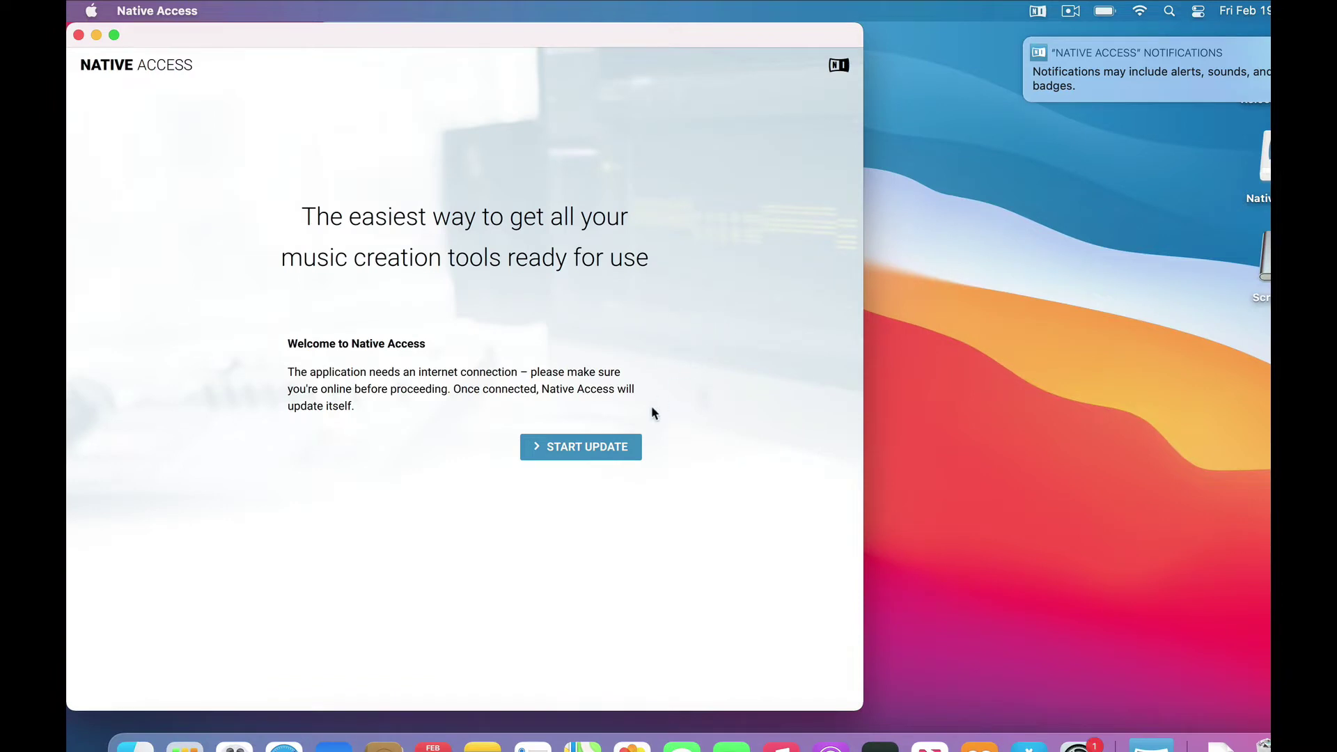
# Start the Native Access update and begin a Native ID account with first and last name
pyautogui.click(586, 450)
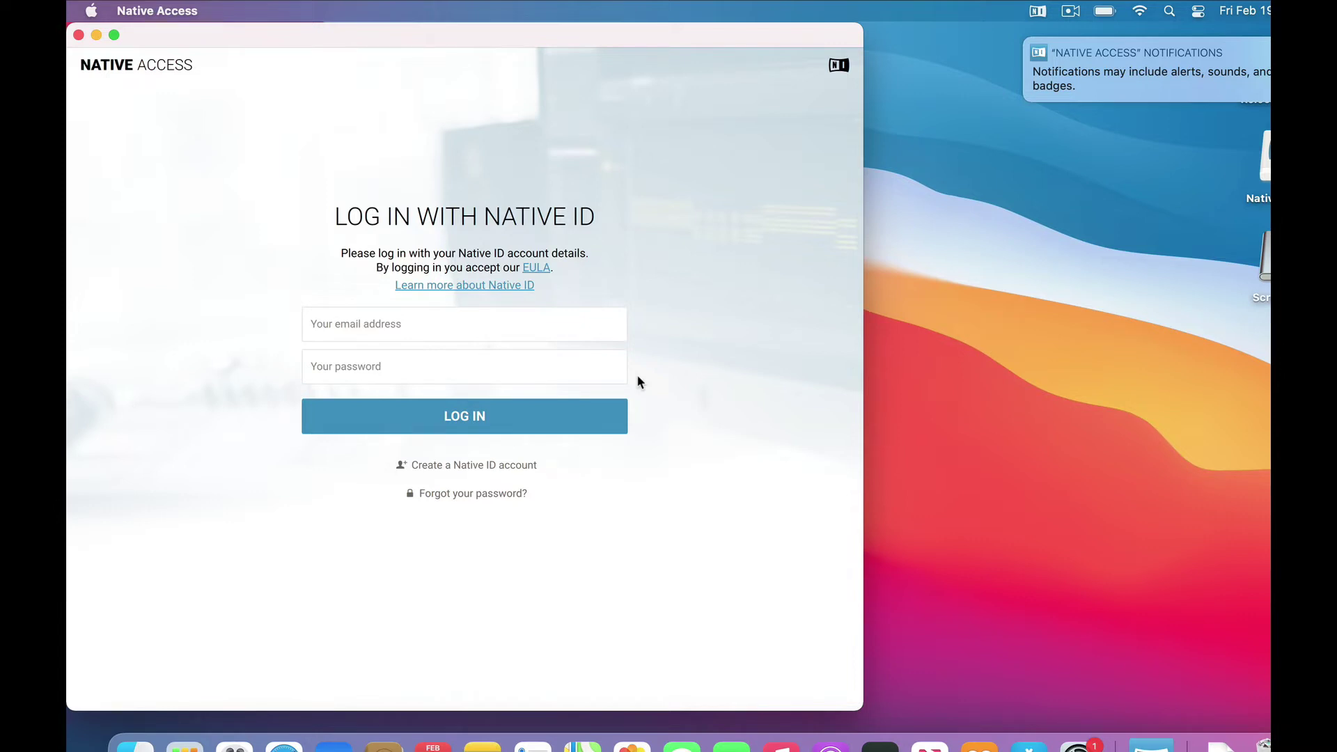
pyautogui.click(473, 467)
pyautogui.click(370, 321)
pyautogui.write('Happy')
pyautogui.press('Tab')
pyautogui.write('Camp')
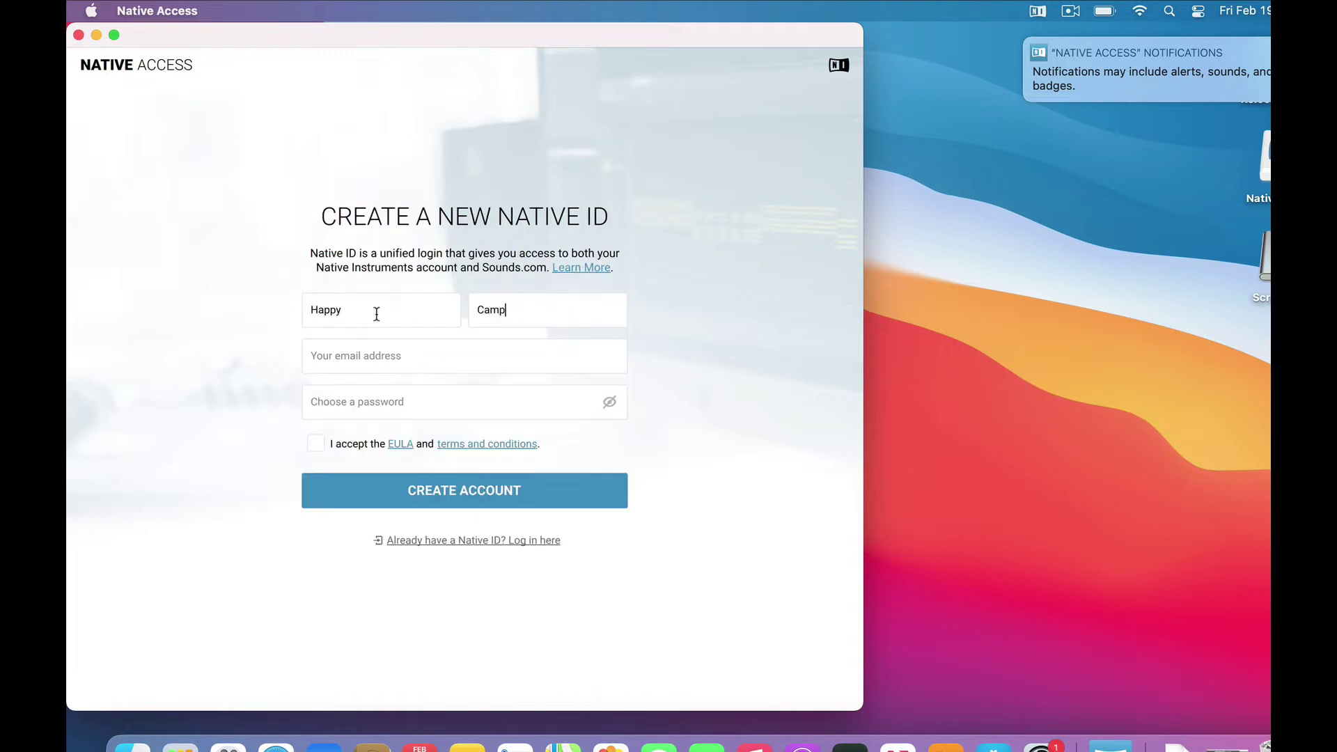
pyautogui.write('er')
# Enter the account e-mail and password, accept the EULA, and create the Native ID
pyautogui.press('Tab')
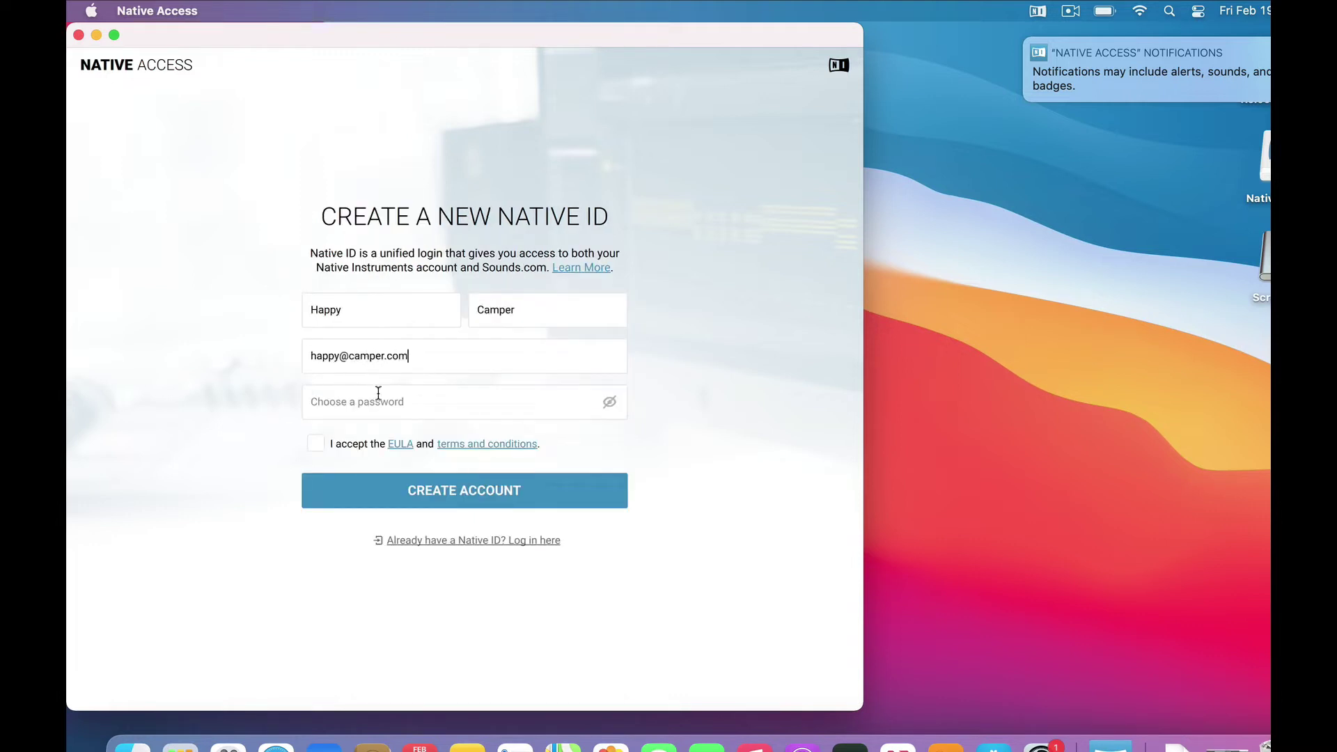
pyautogui.press('Tab')
pyautogui.write('••••••••••••••••')
pyautogui.click(315, 444)
pyautogui.click(459, 491)
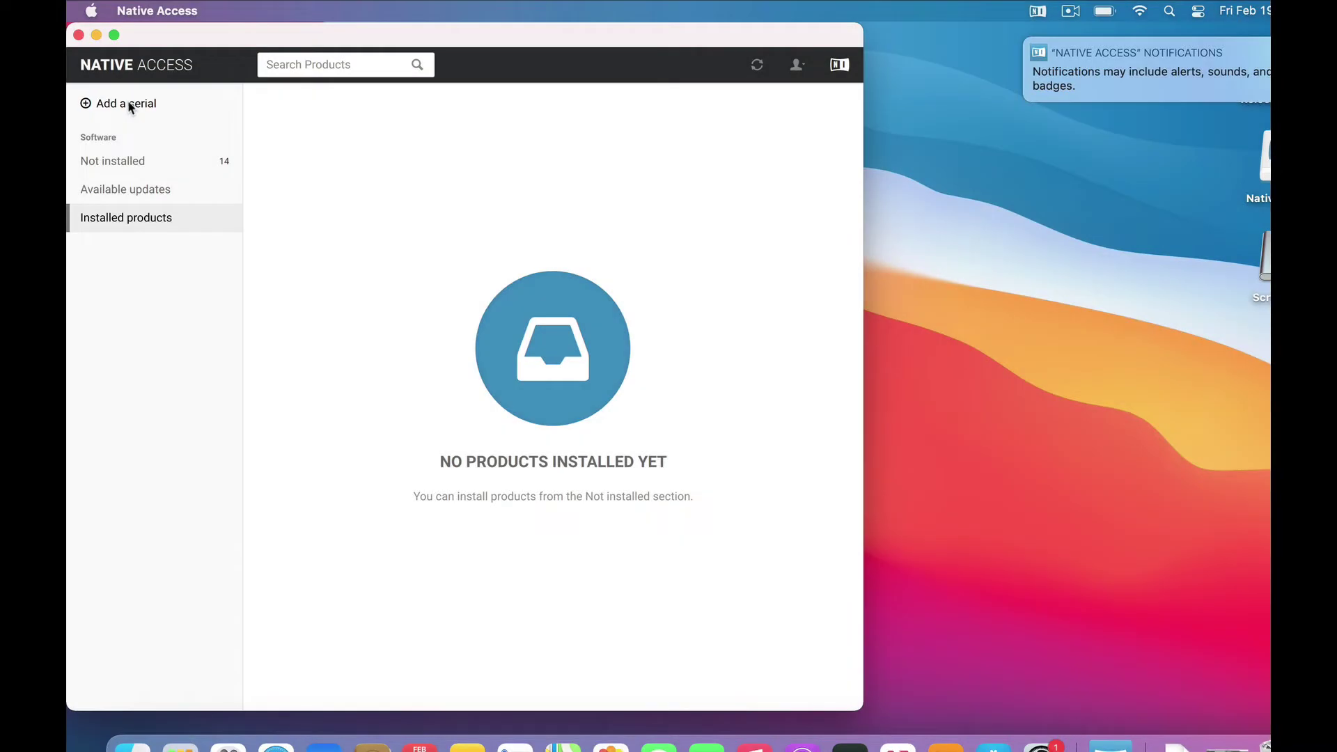
# Open the Add a Serial form and select the Hip Hop Creator serial on the SendOwl page
pyautogui.click(128, 101)
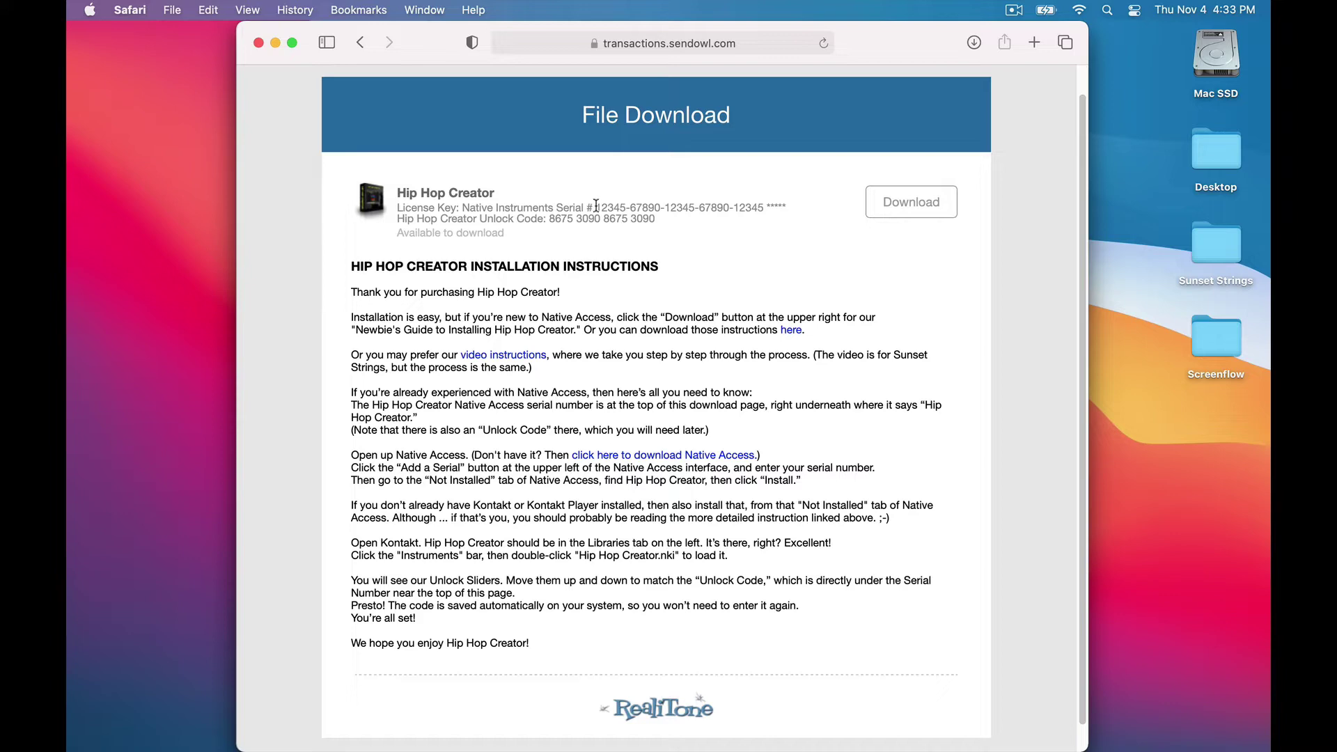
pyautogui.moveTo(596, 207); pyautogui.dragTo(765, 208)
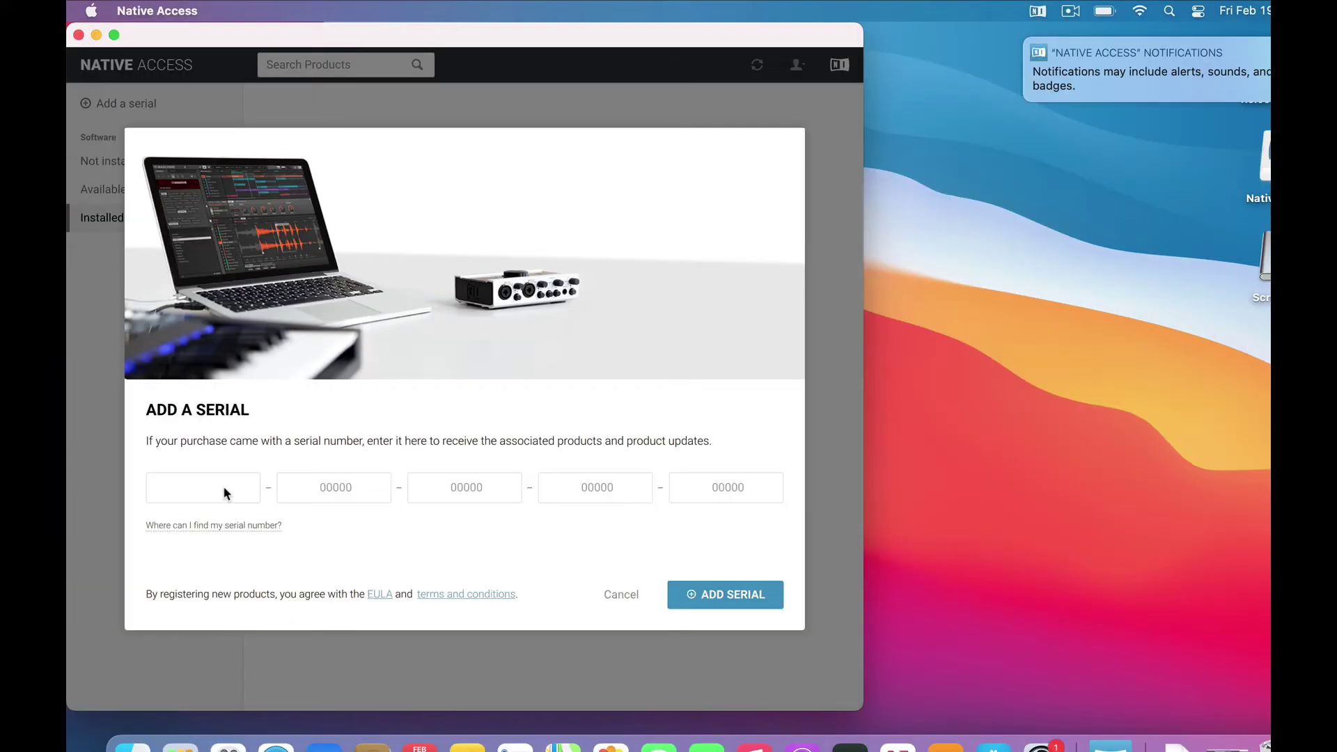
# Paste the Hip Hop Creator serial into the form and register it
pyautogui.press('super+v')
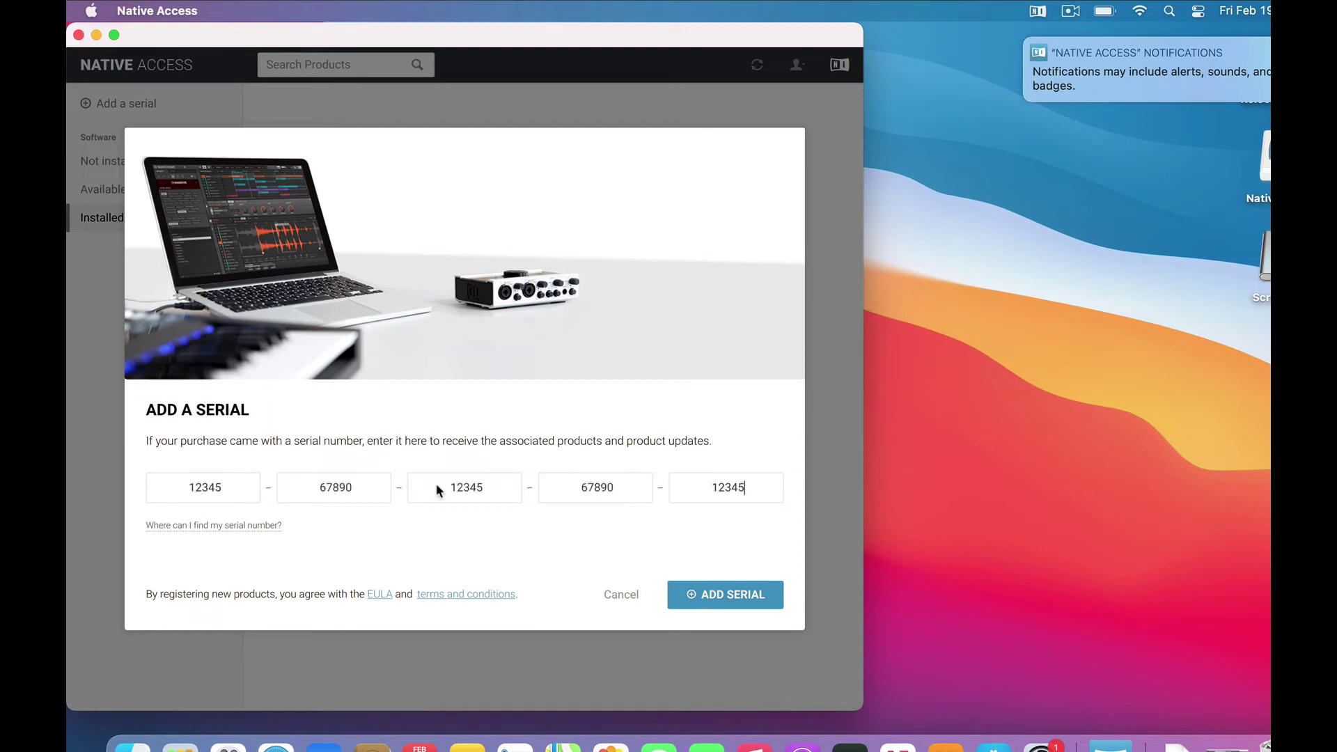
pyautogui.click(721, 592)
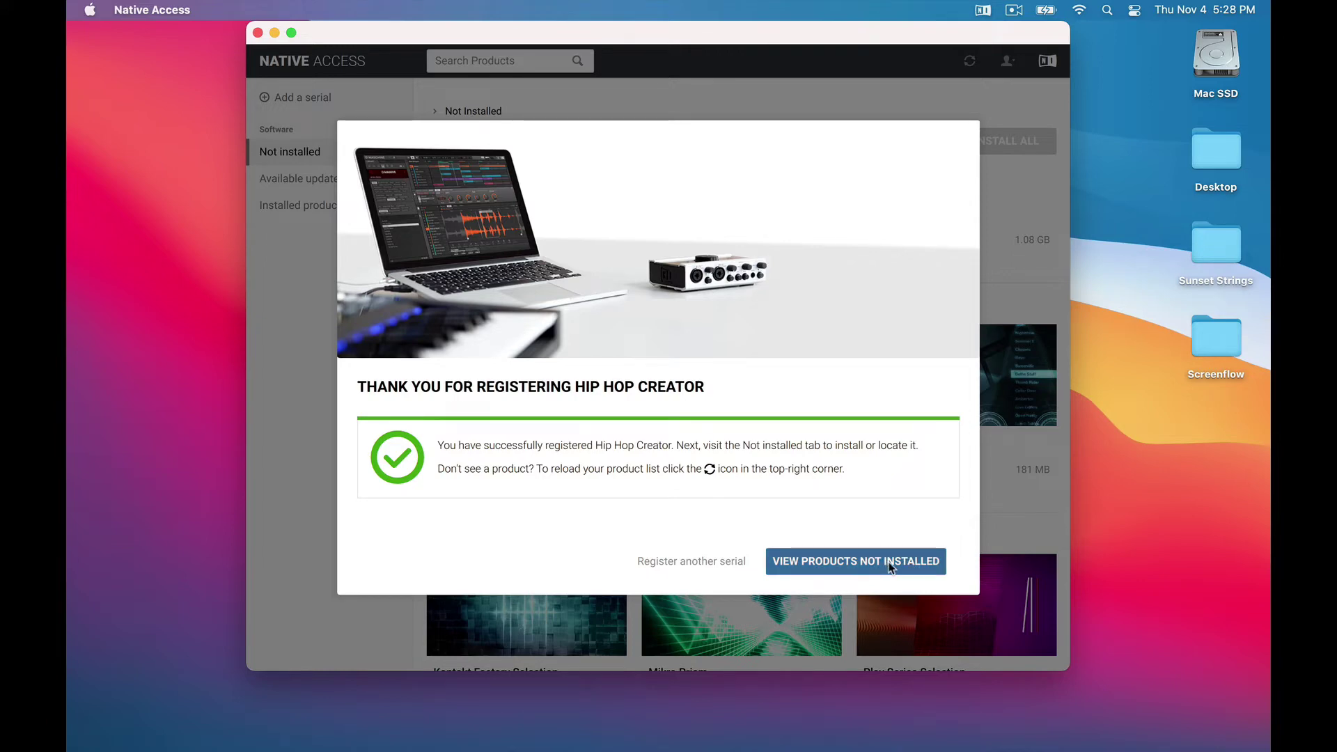
# Install Hip Hop Creator 2.2.0 from the list of products not yet installed
pyautogui.click(890, 568)
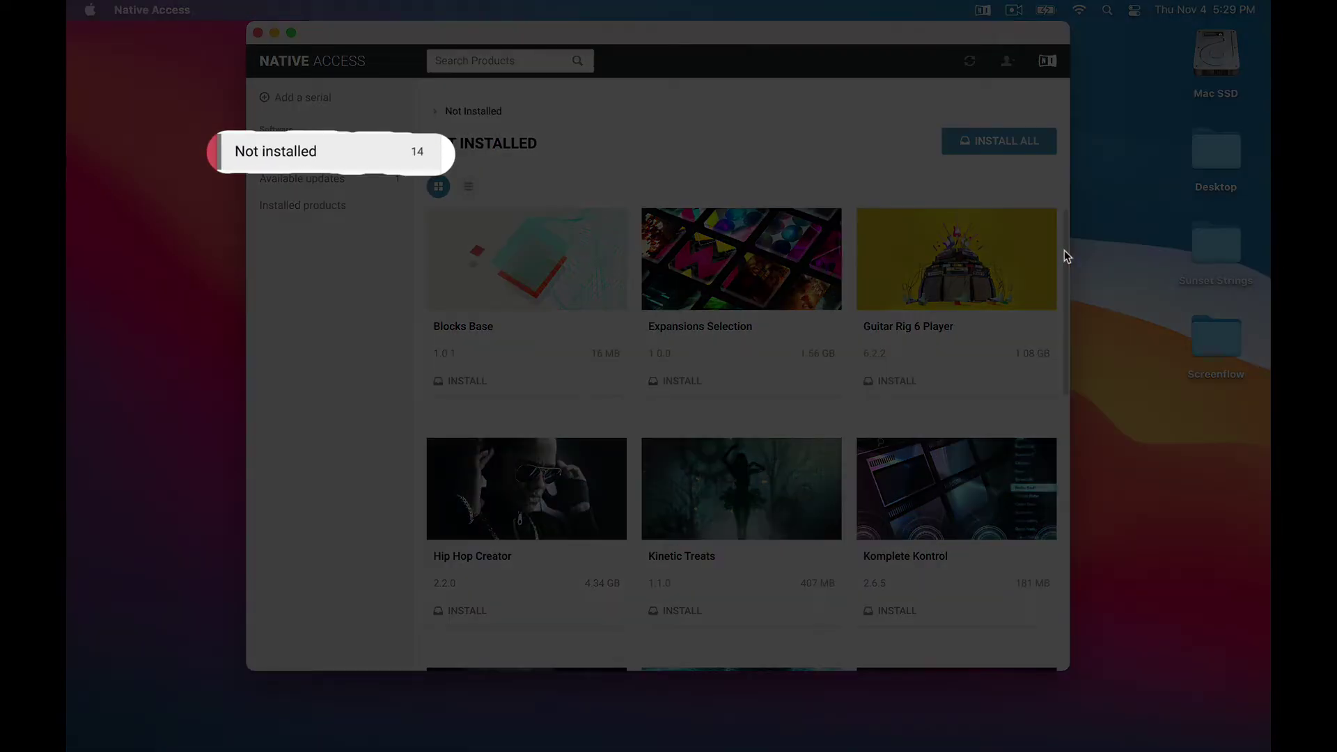
pyautogui.moveTo(1065, 249); pyautogui.dragTo(1064, 331)
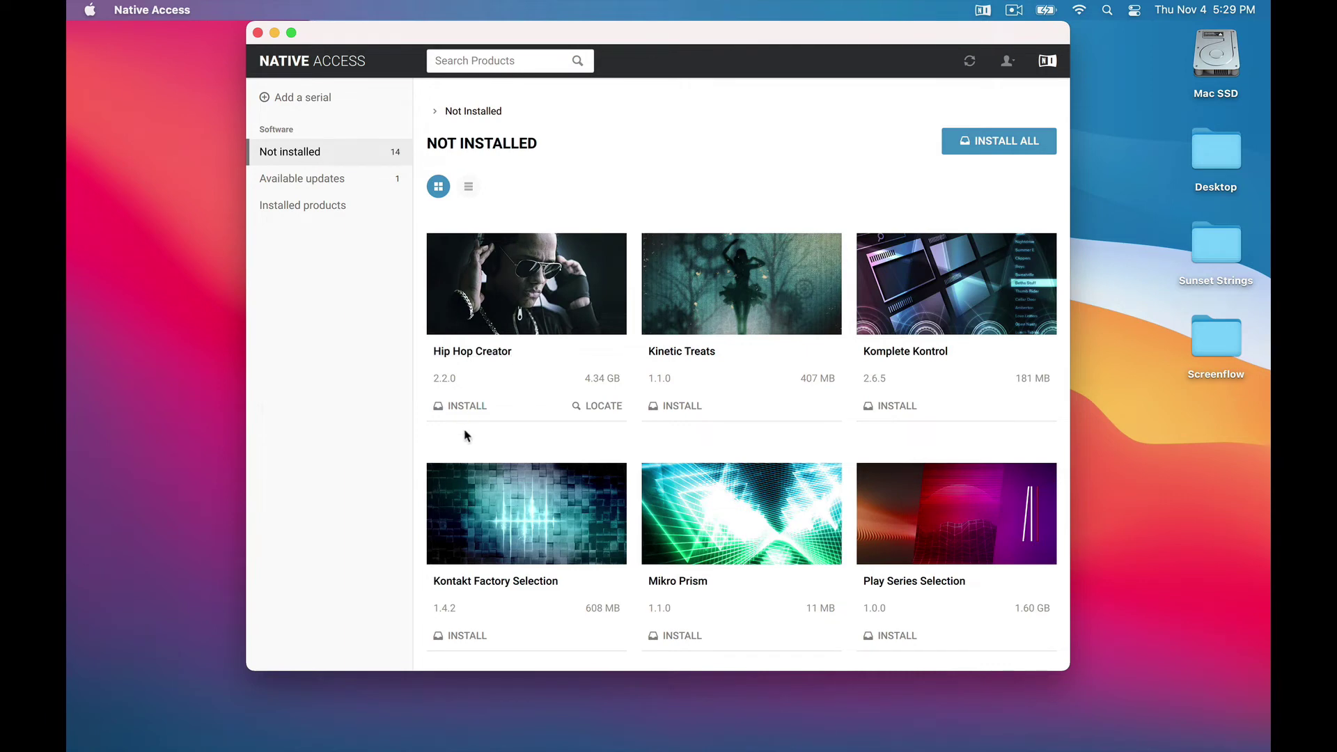
pyautogui.click(465, 408)
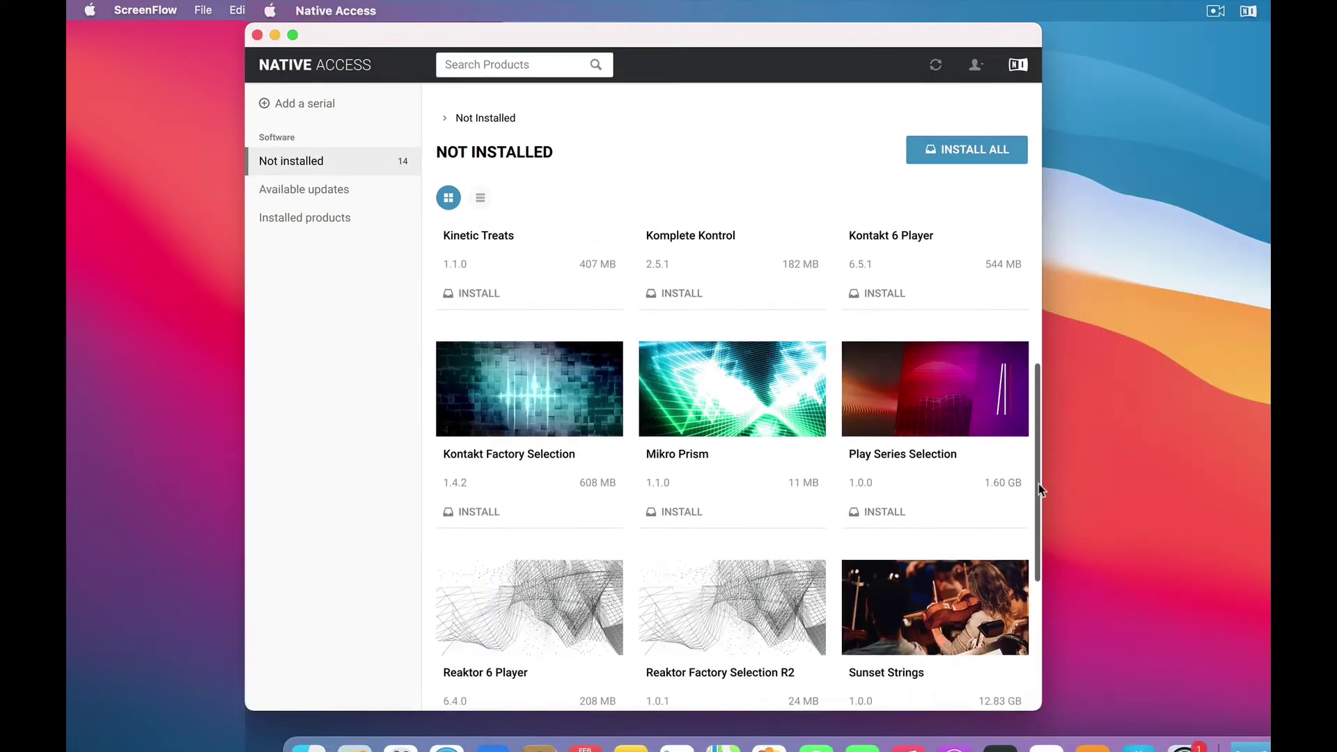
# Install Kontakt 6 Player 6.5.1 from the Not installed grid
pyautogui.moveTo(1038, 484); pyautogui.dragTo(1042, 427)
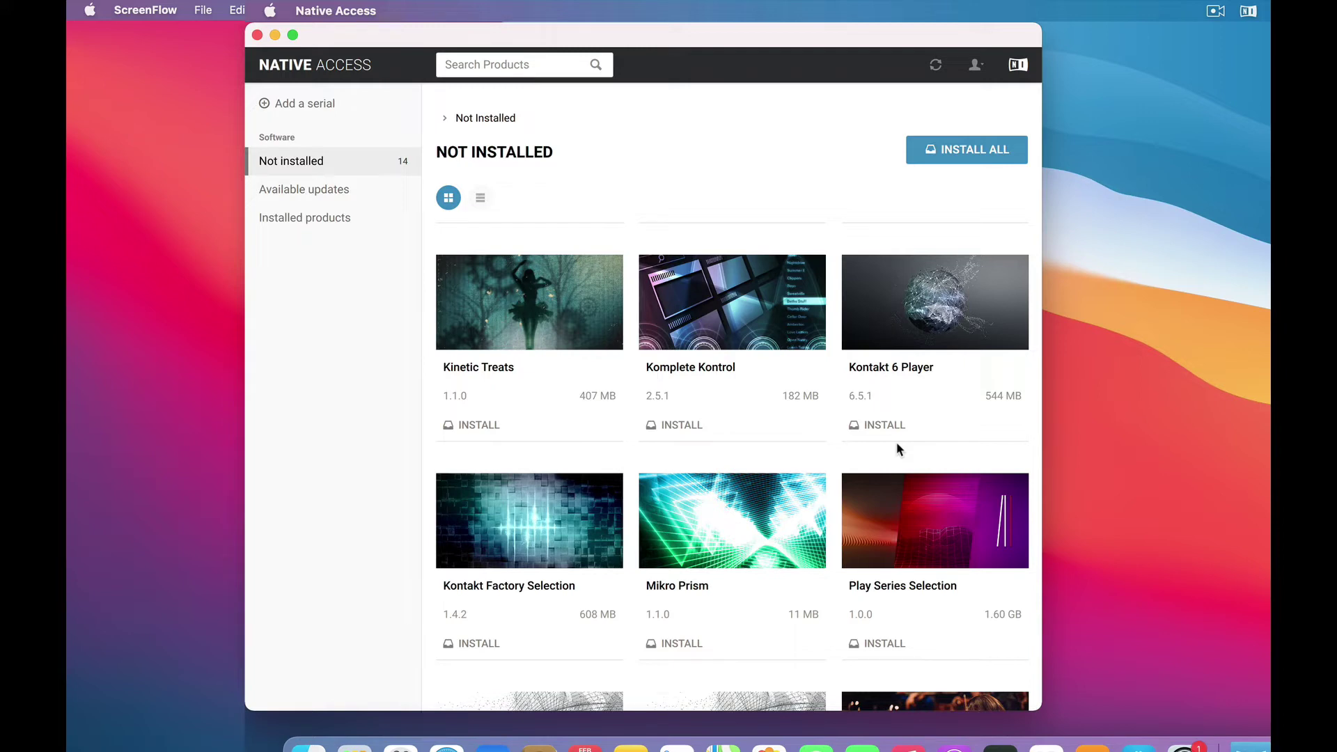
pyautogui.moveTo(488, 610)
pyautogui.click(884, 425)
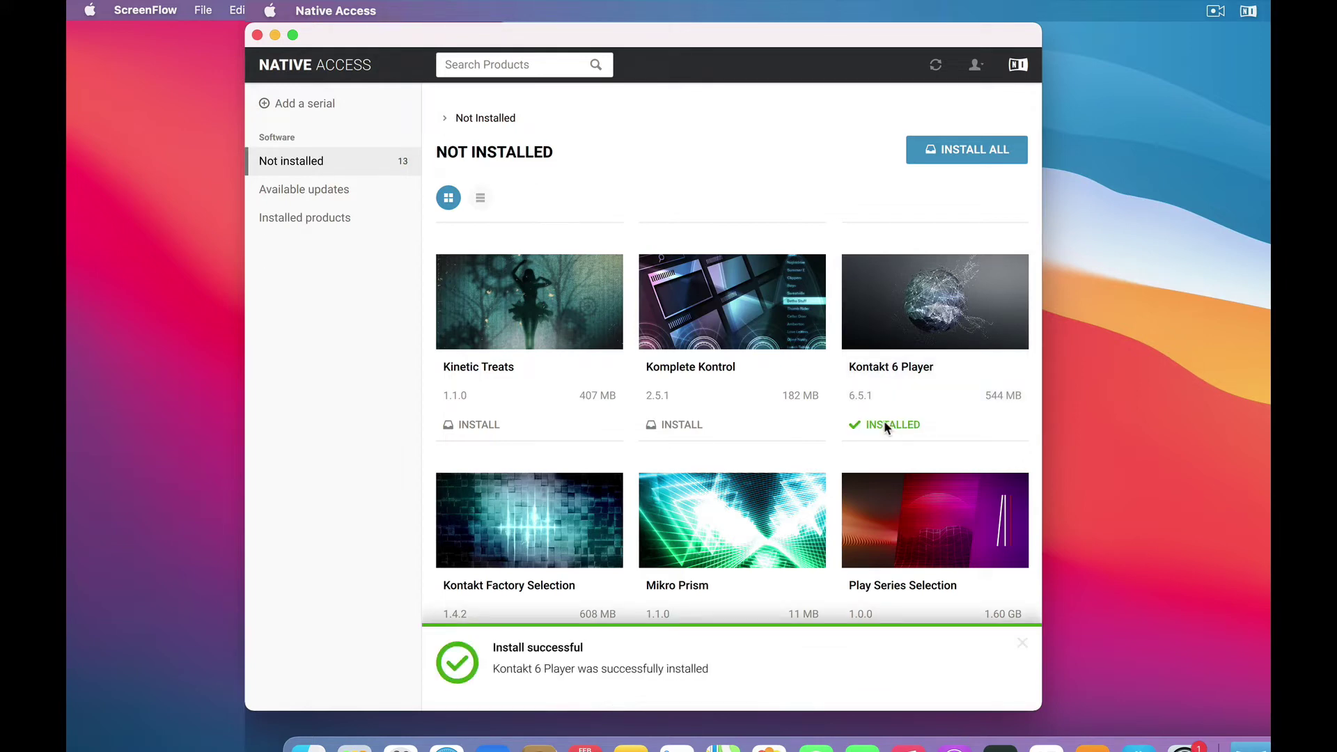
# Launch Kontakt from Applications > Native Instruments > Kontakt and grant it Documents folder access
pyautogui.click(1217, 169)
pyautogui.click(216, 185)
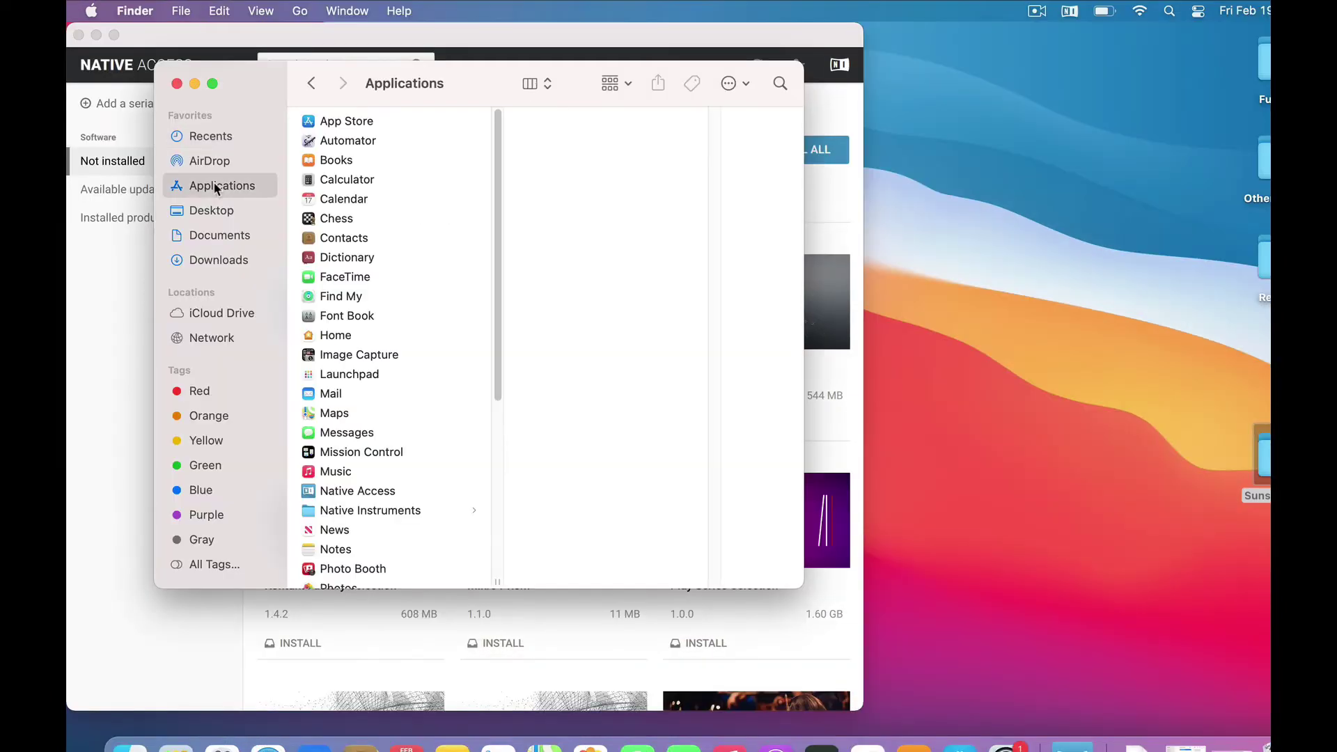
pyautogui.click(350, 514)
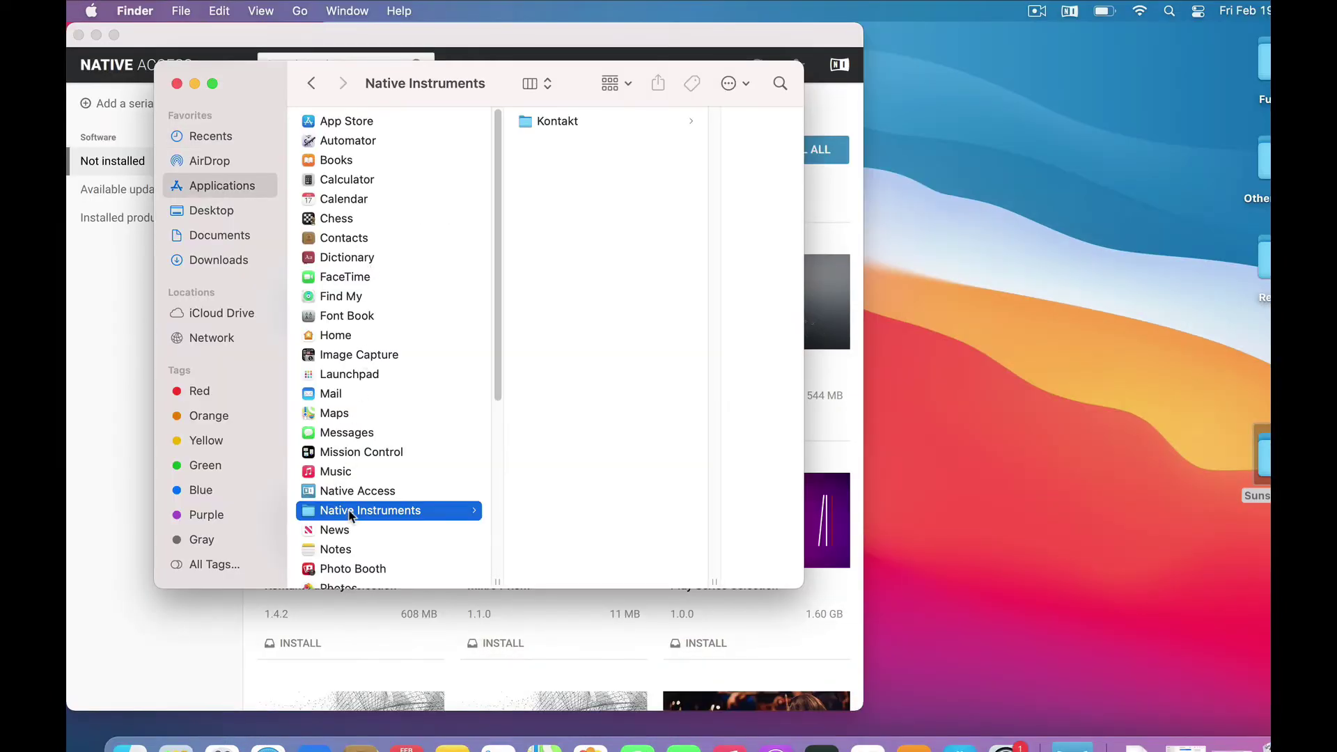
pyautogui.click(533, 125)
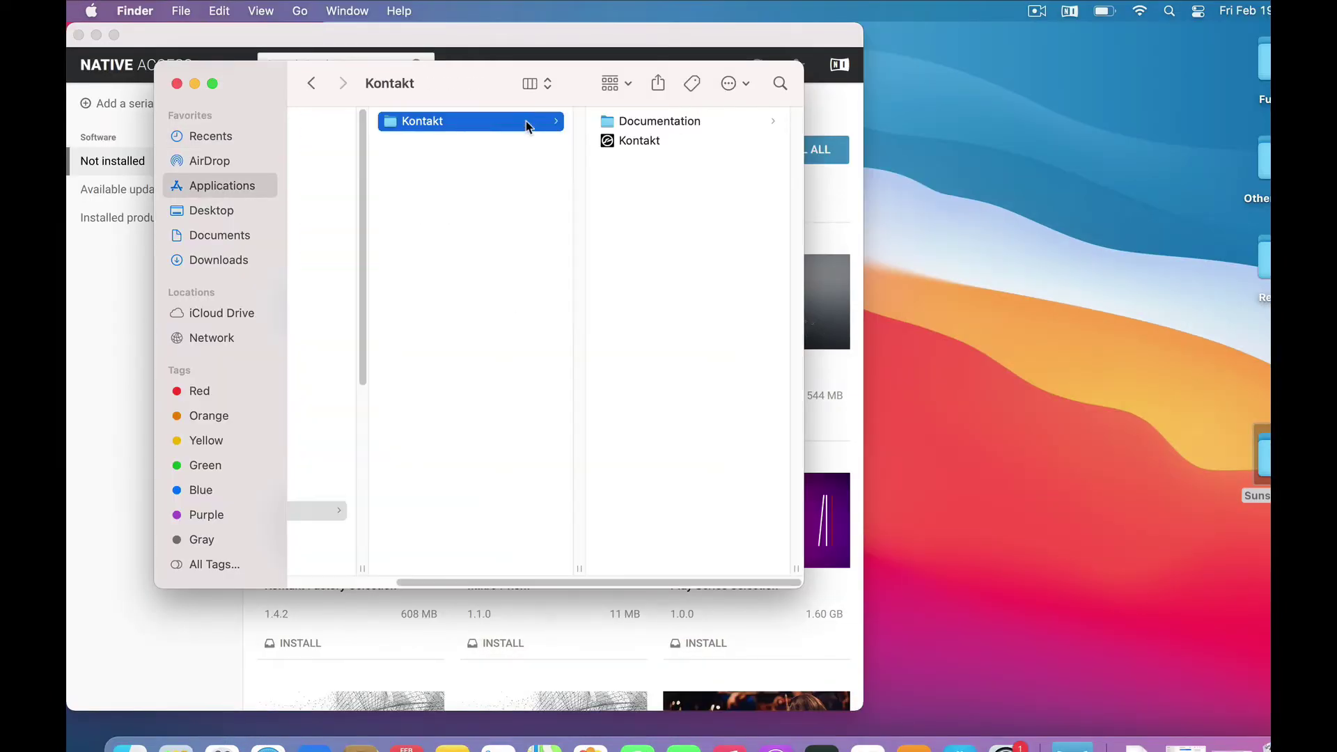
pyautogui.click(610, 142)
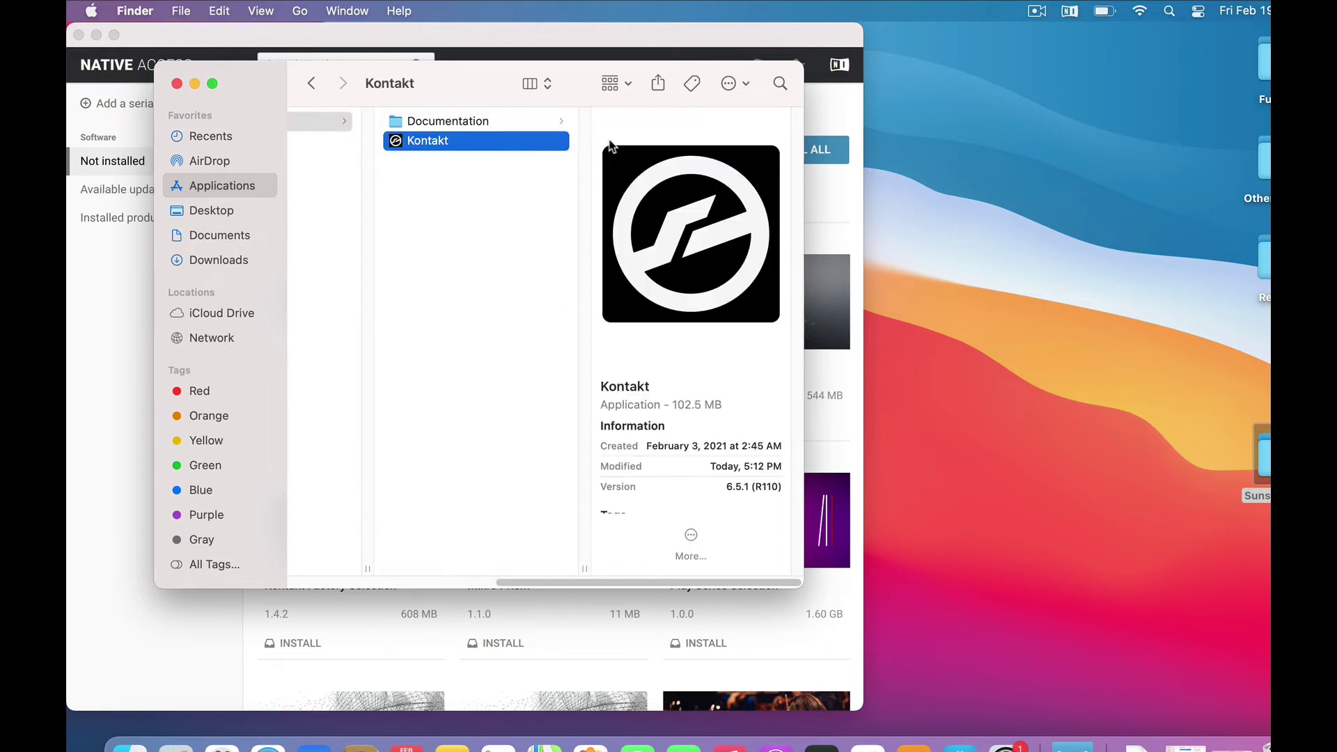
pyautogui.doubleClick(397, 141)
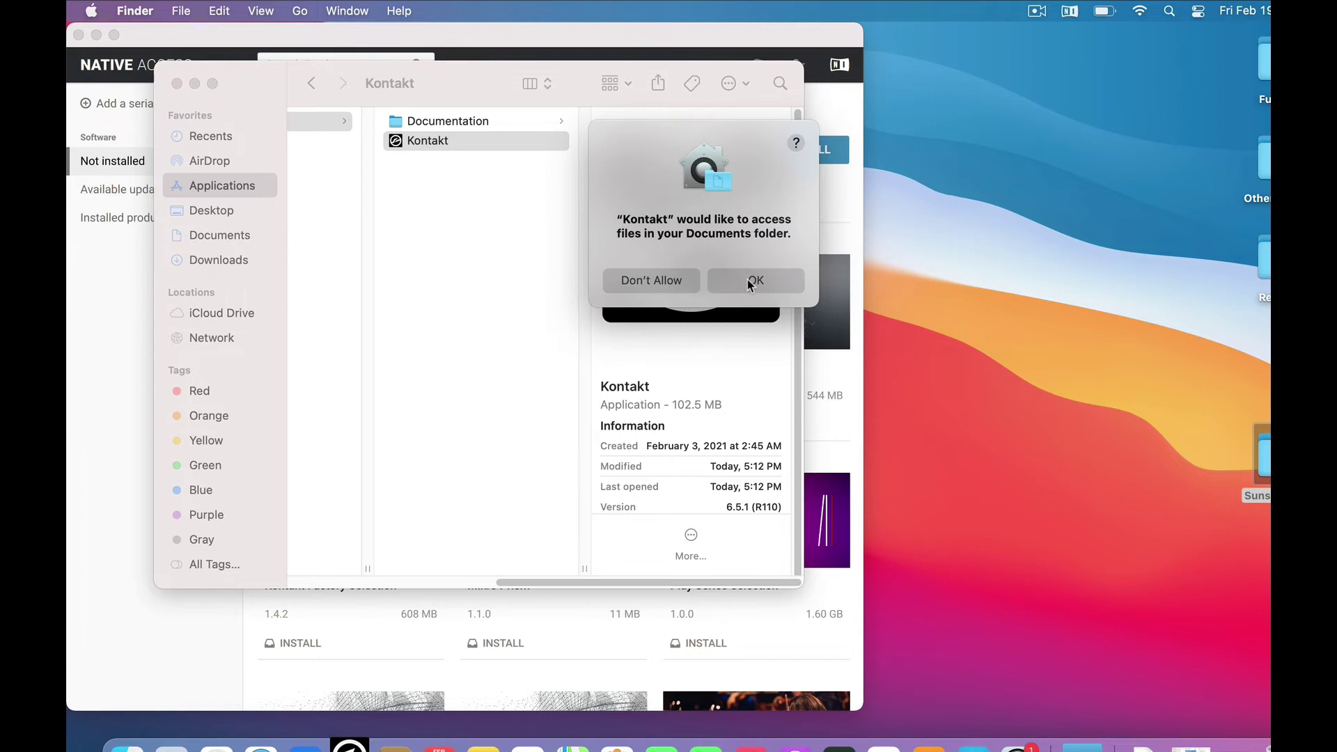
pyautogui.click(750, 281)
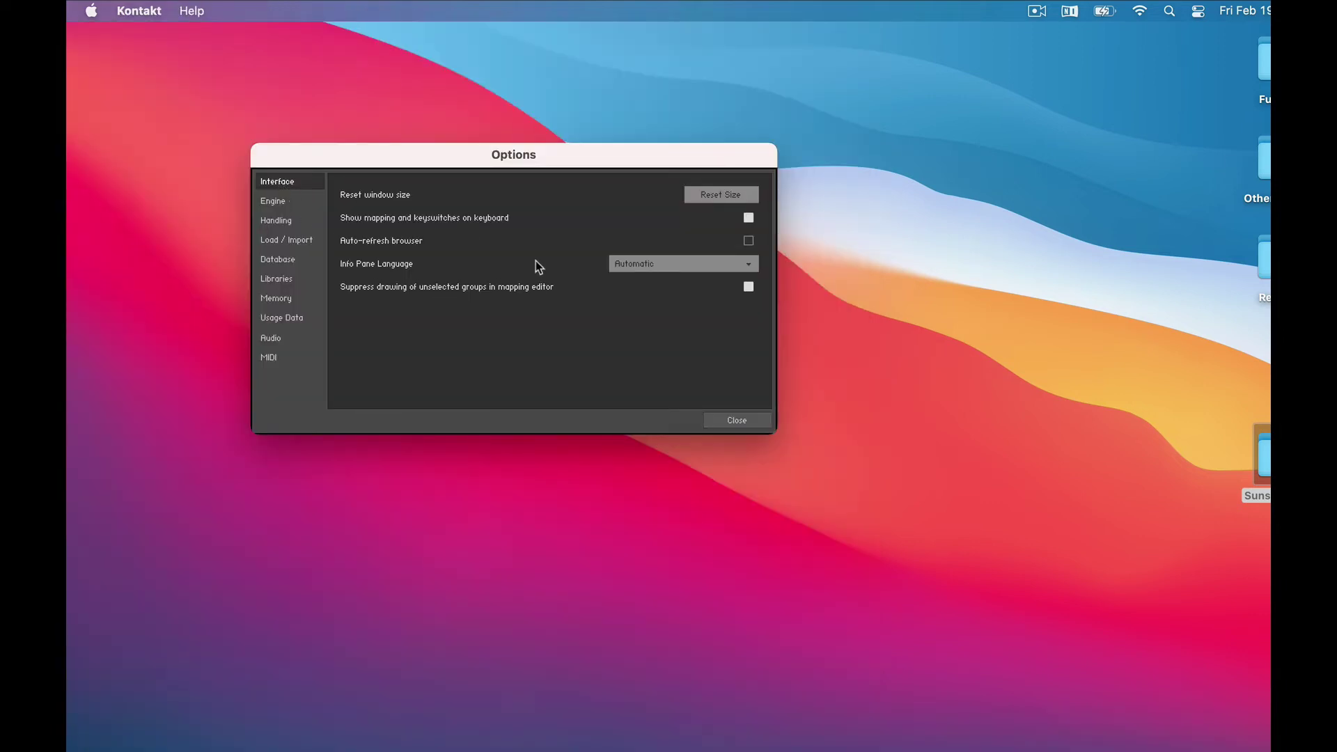
# On the Audio settings page, keep Built-in as the CoreAudio output device
pyautogui.click(271, 339)
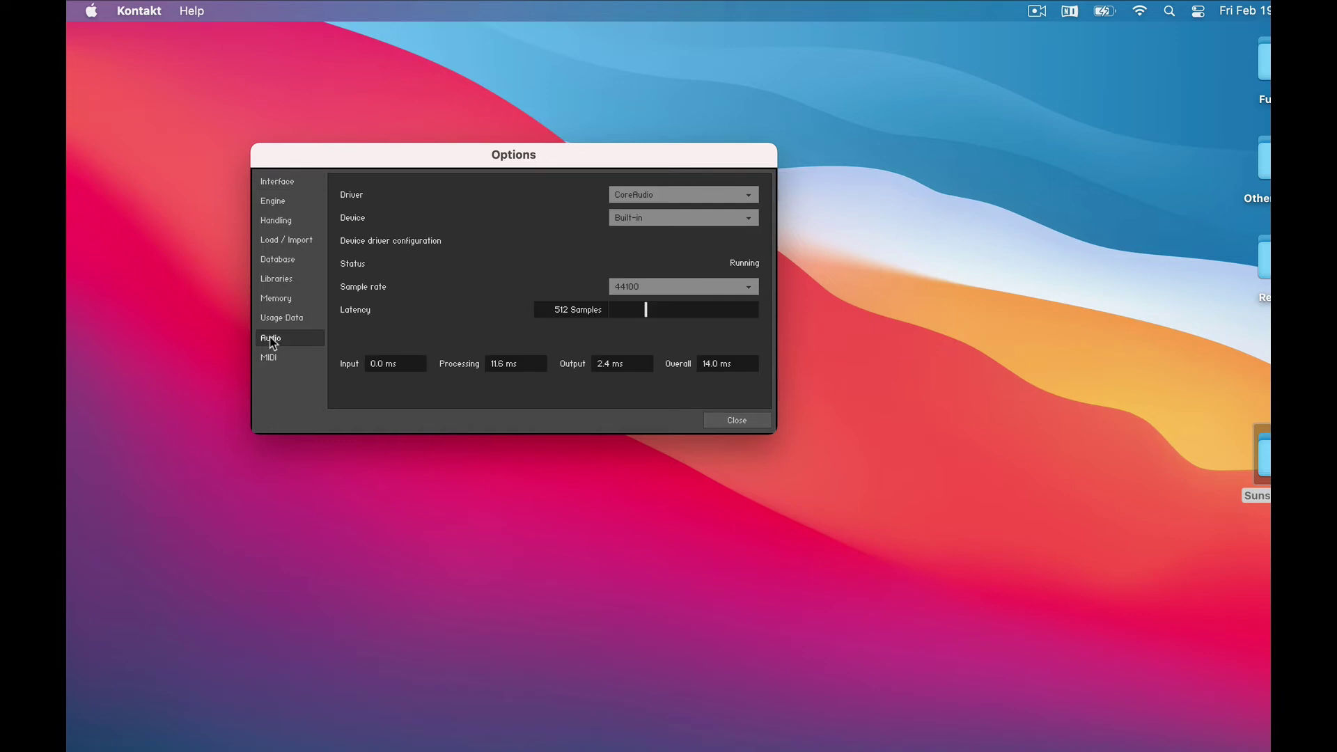
pyautogui.click(653, 218)
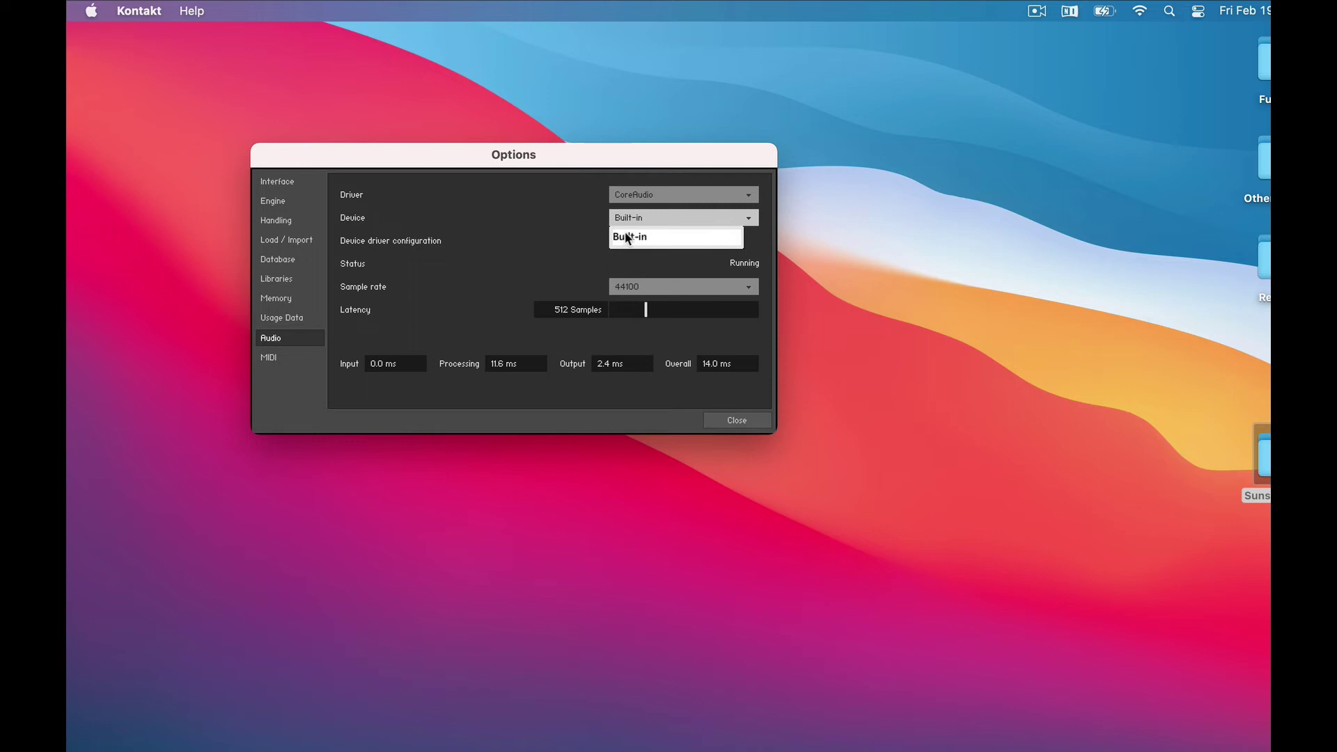
pyautogui.click(627, 238)
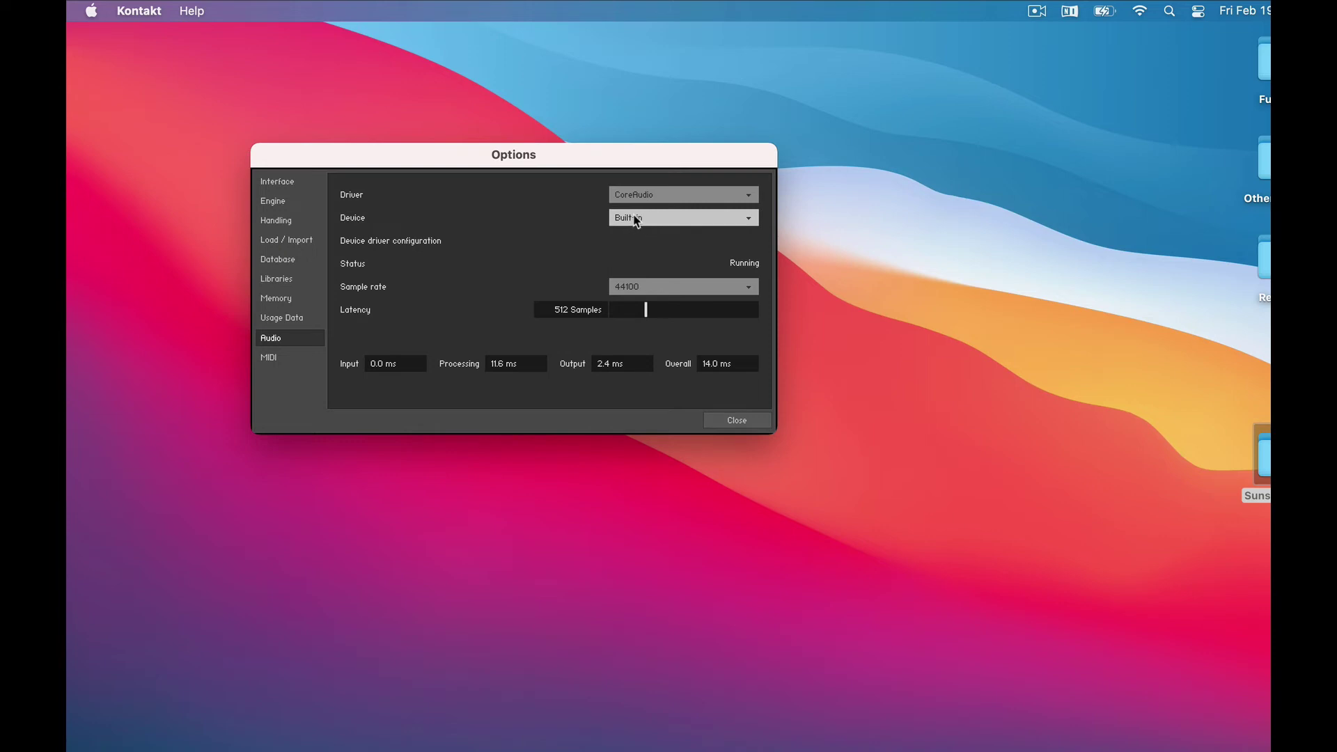
# Route the KOMPLETE KONTROL S61 MK2 Port 1 MIDI input to Port A
pyautogui.click(272, 356)
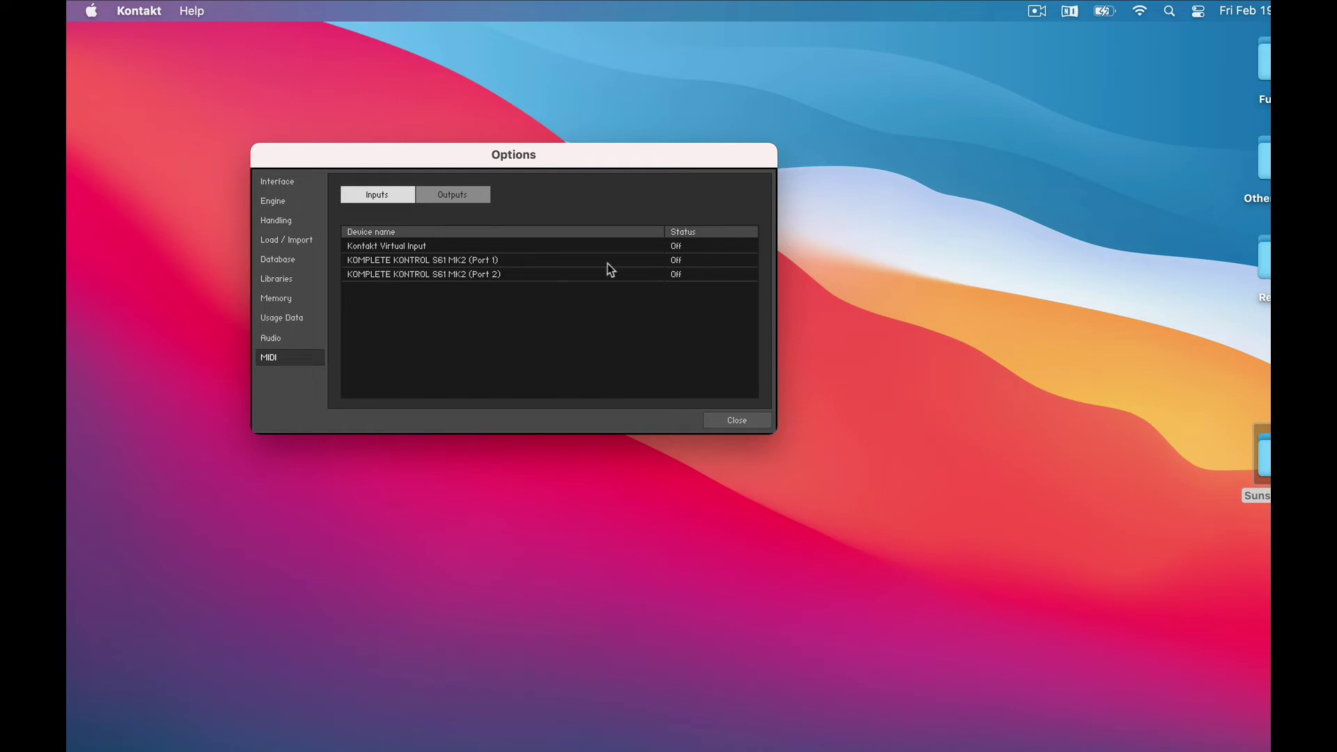
pyautogui.click(677, 262)
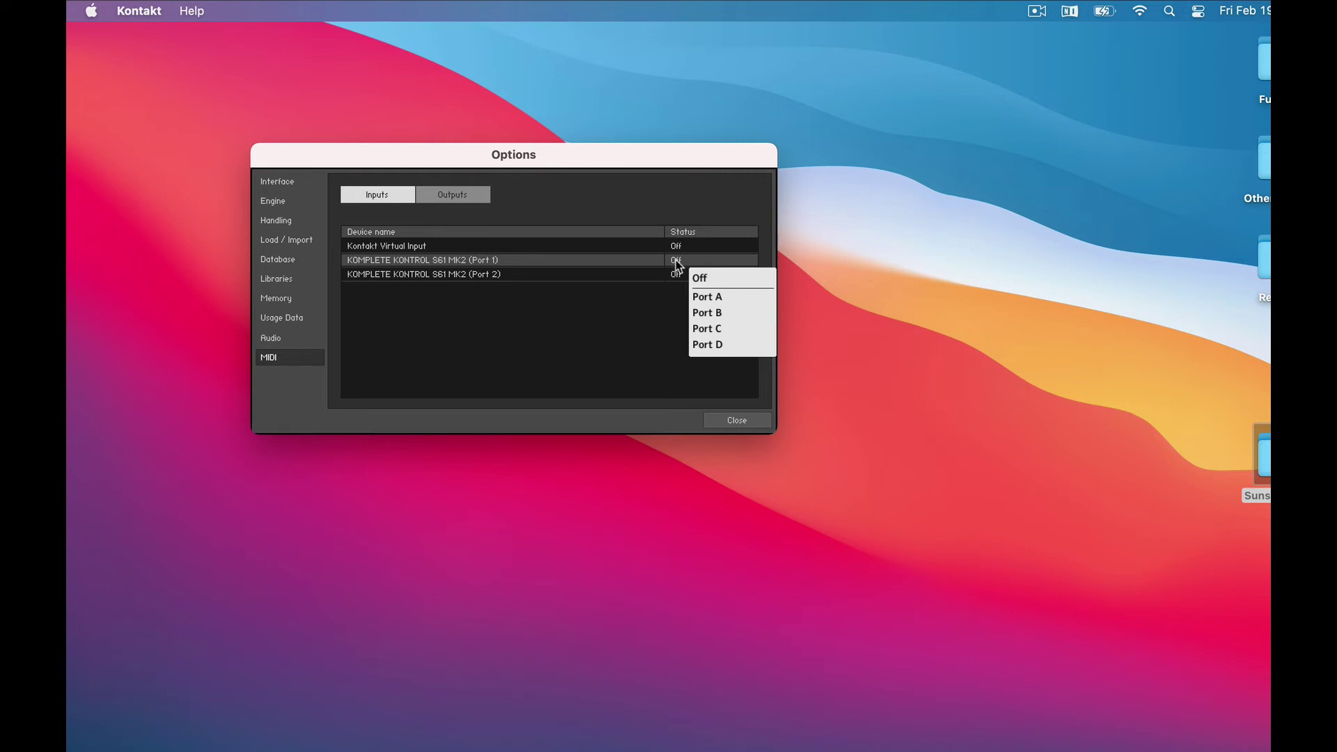
pyautogui.click(712, 300)
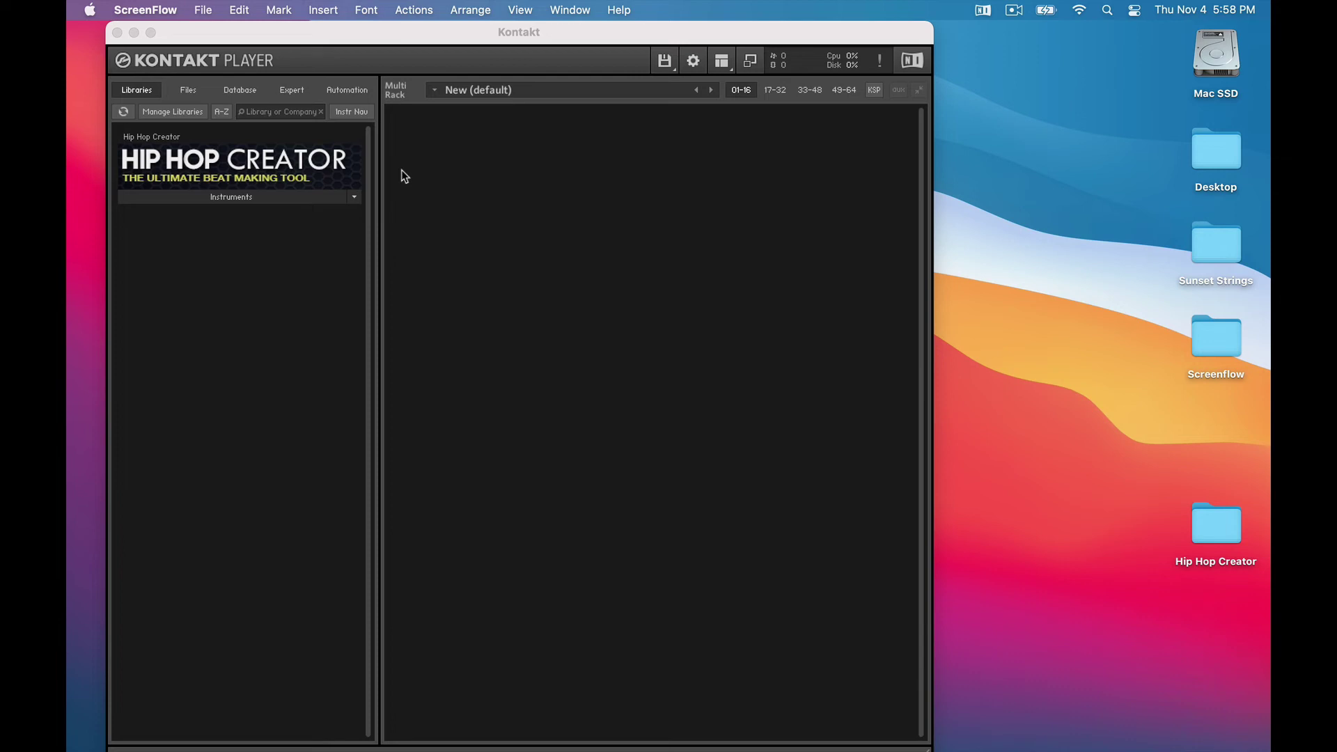
# Load Hip Hop Creator.nki, select the download page's unlock code, and set its first digits
pyautogui.click(296, 200)
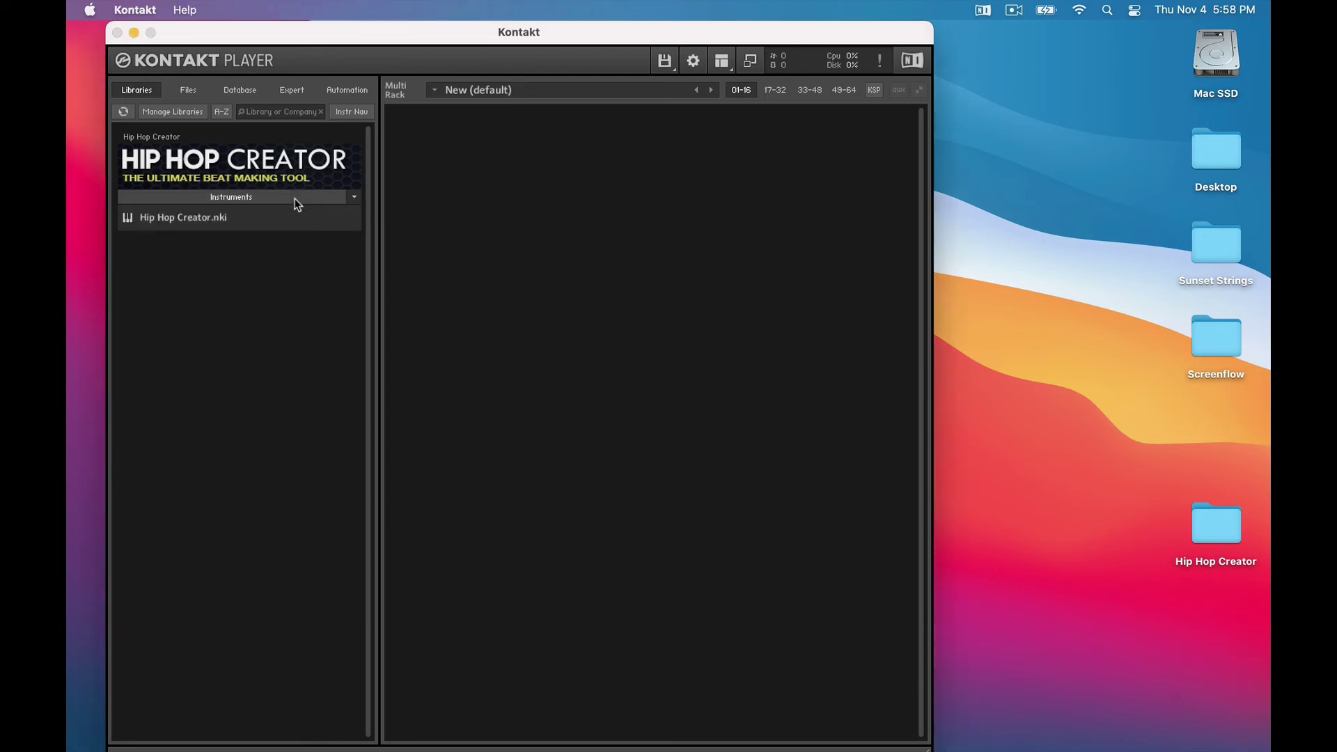
pyautogui.doubleClick(189, 218)
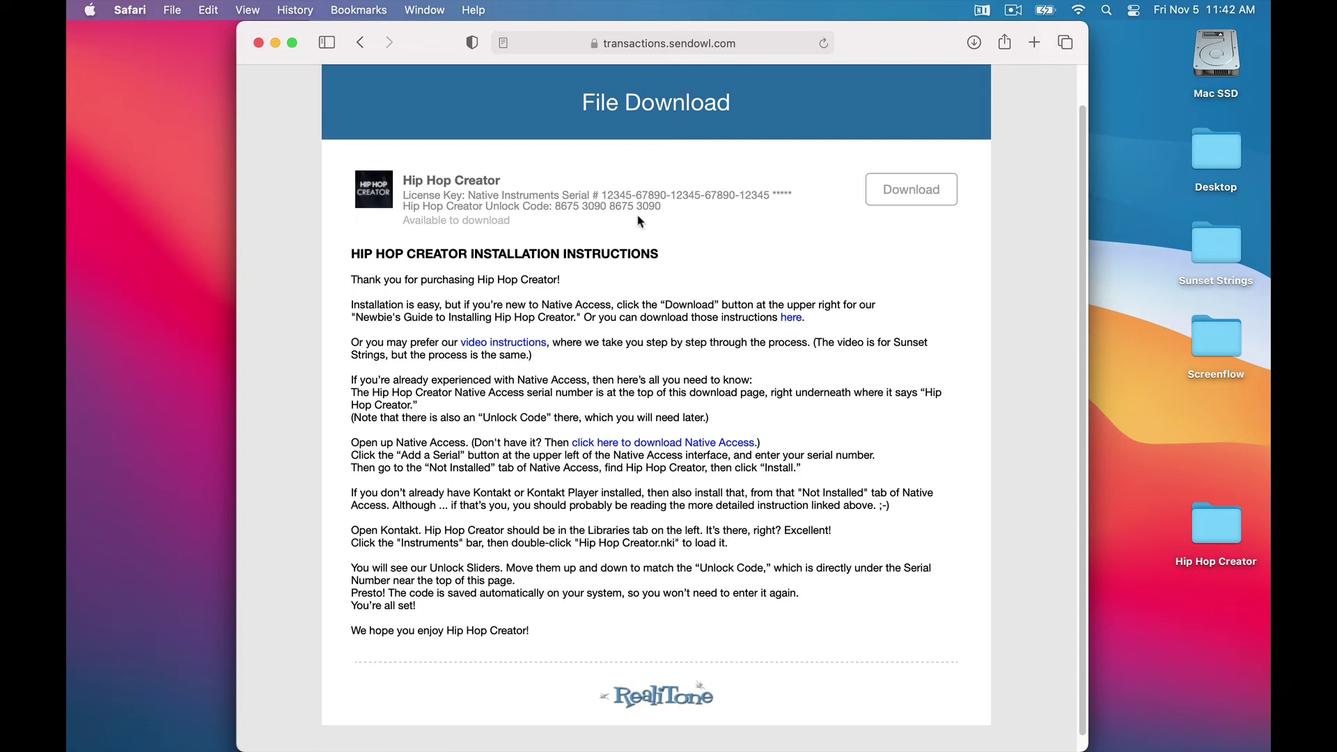
pyautogui.moveTo(555, 207); pyautogui.dragTo(662, 207)
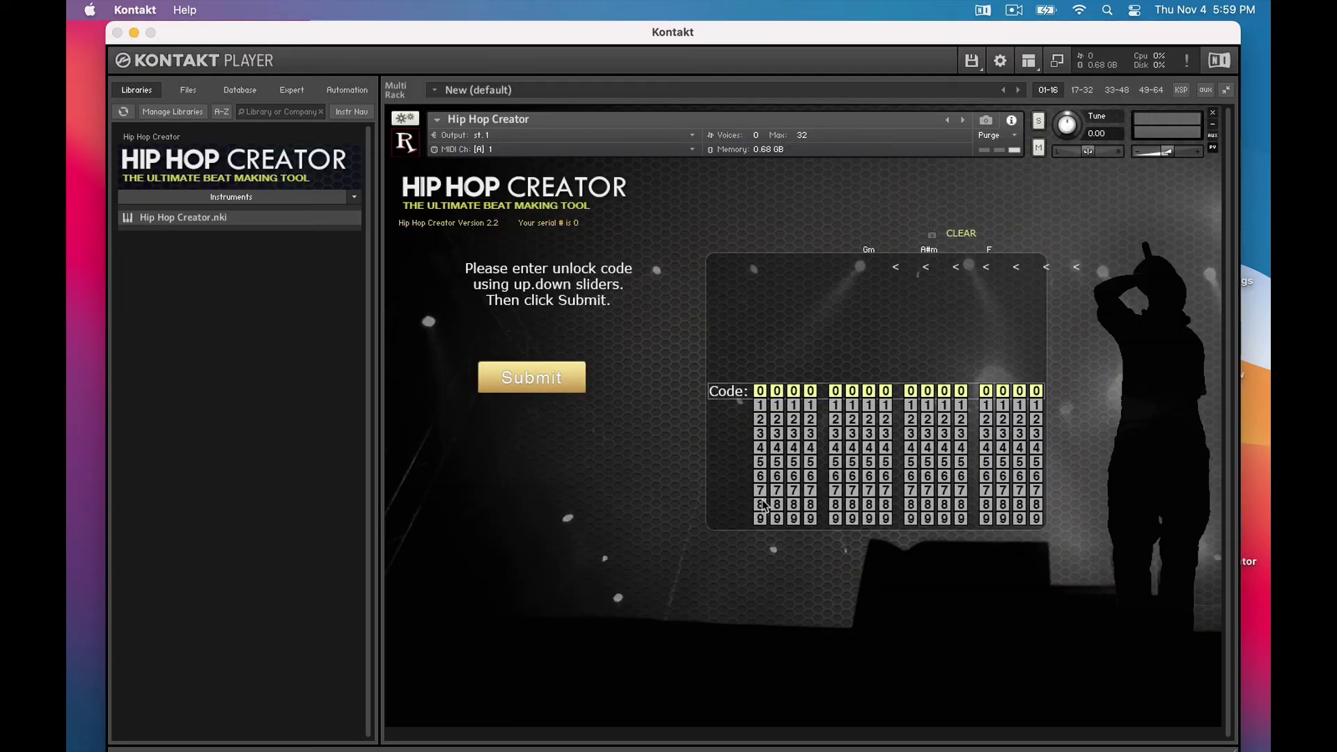
pyautogui.moveTo(760, 501); pyautogui.dragTo(760, 387)
pyautogui.moveTo(777, 473); pyautogui.dragTo(776, 388)
pyautogui.moveTo(793, 544); pyautogui.dragTo(812, 373)
# Set the remaining unlock-code digit sliders to match the code from the download page
pyautogui.moveTo(836, 434); pyautogui.dragTo(876, 297)
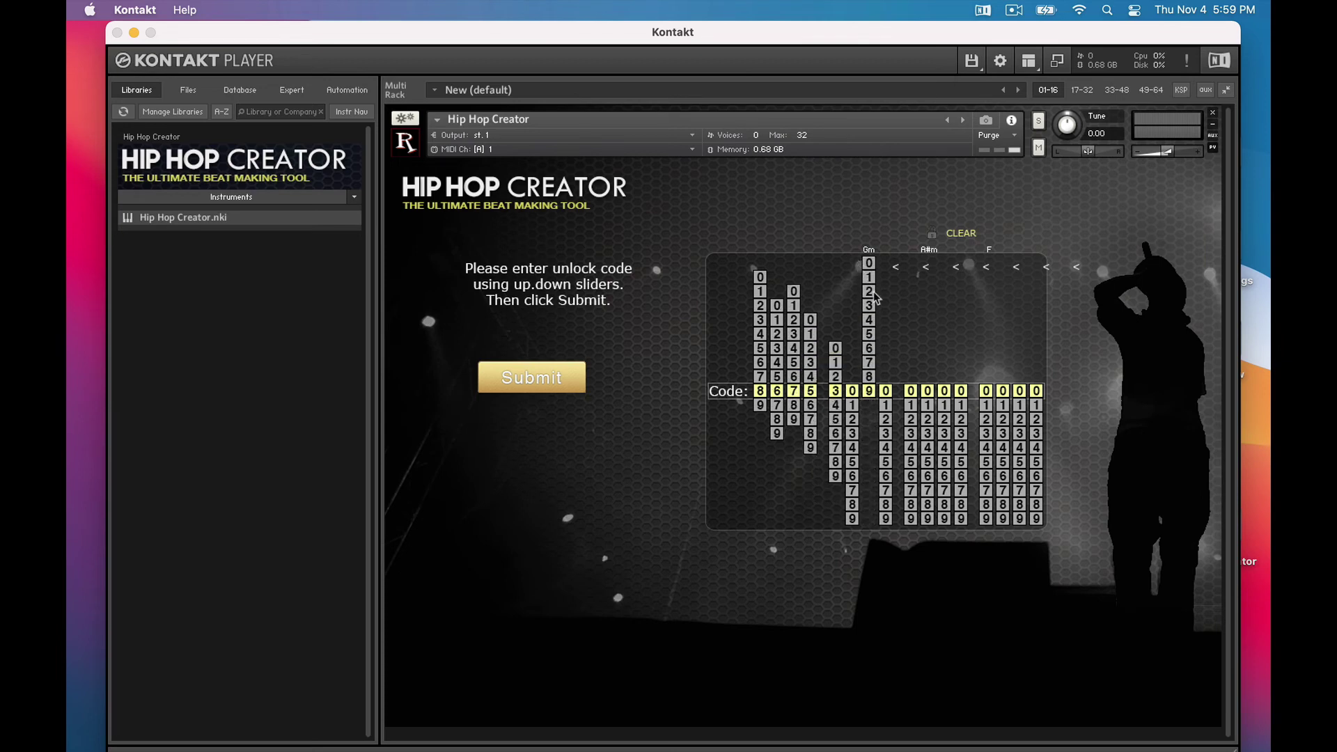
pyautogui.moveTo(911, 505); pyautogui.dragTo(910, 390)
pyautogui.moveTo(927, 476); pyautogui.dragTo(943, 391)
pyautogui.moveTo(961, 463); pyautogui.dragTo(961, 391)
pyautogui.moveTo(987, 434); pyautogui.dragTo(1022, 295)
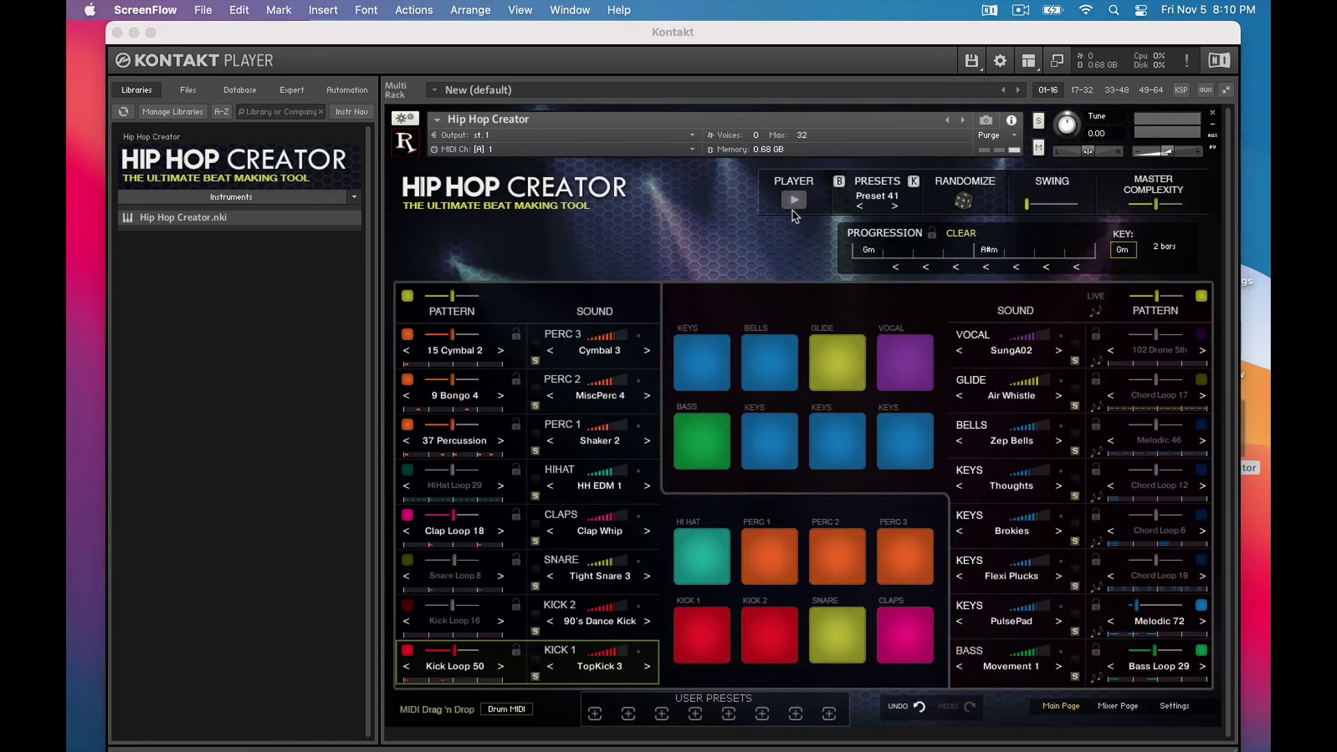
# Play and stop the beat, then show the Master editor (F4) and on-screen Keyboard (F3)
pyautogui.click(795, 213)
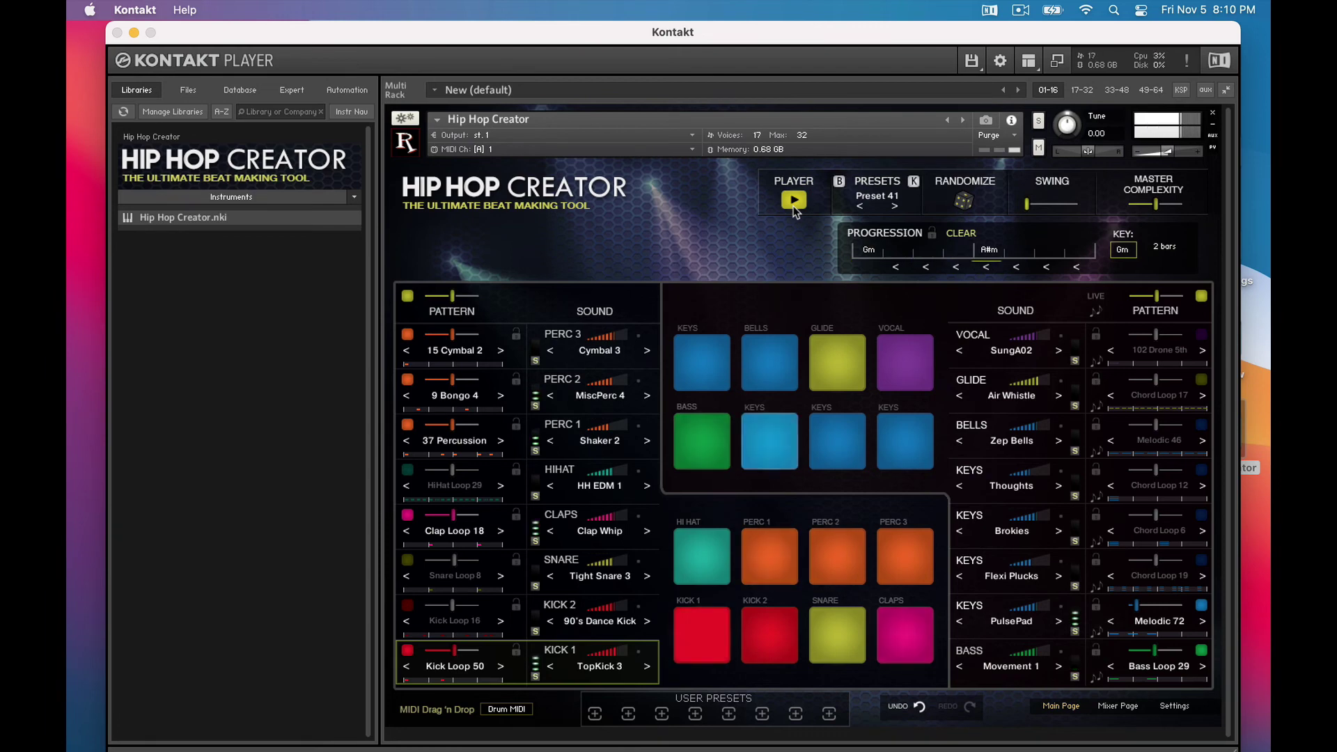
pyautogui.click(795, 209)
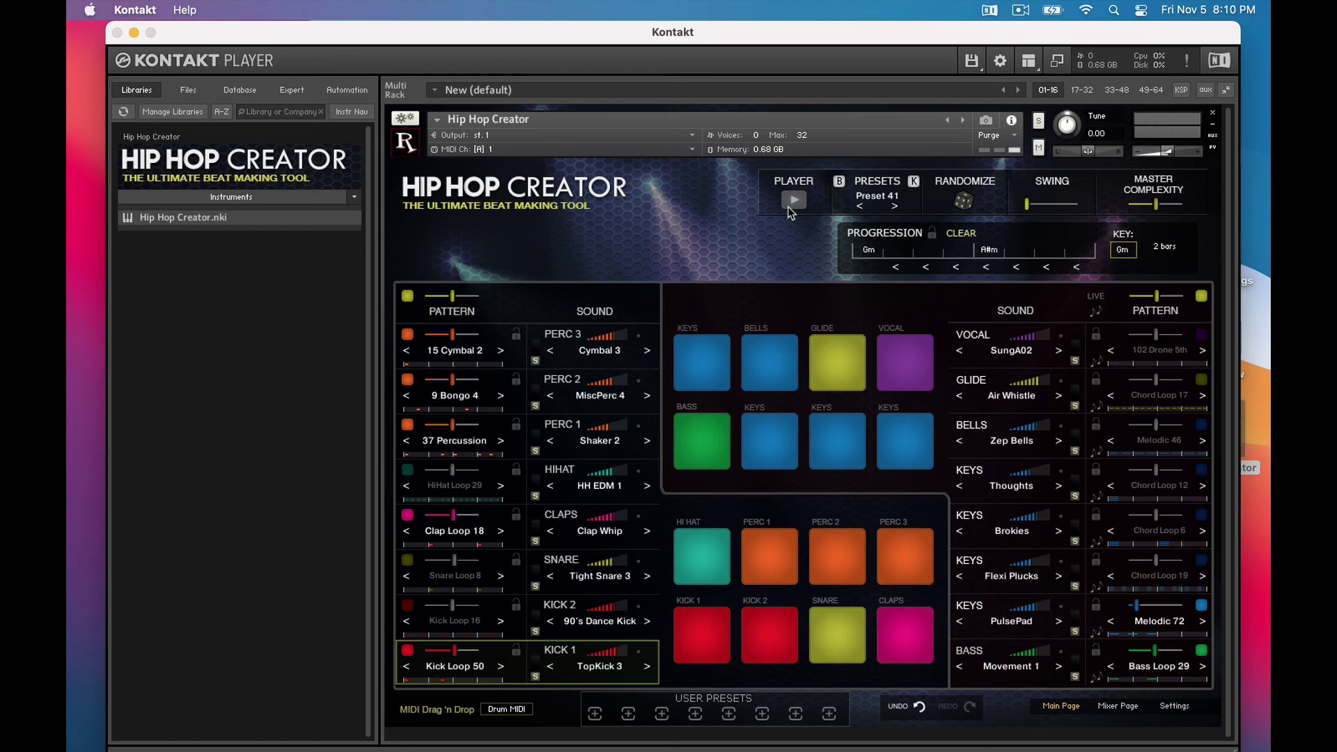
pyautogui.click(1031, 61)
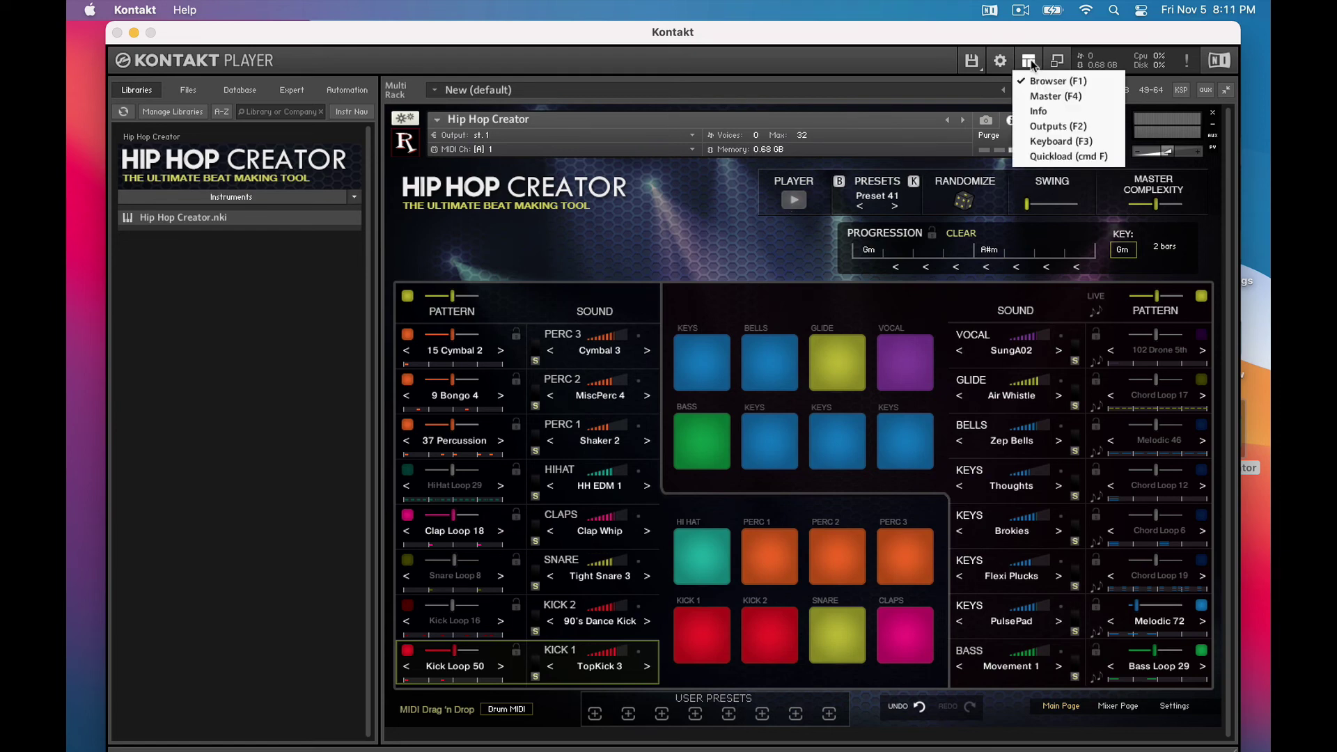
pyautogui.click(1040, 99)
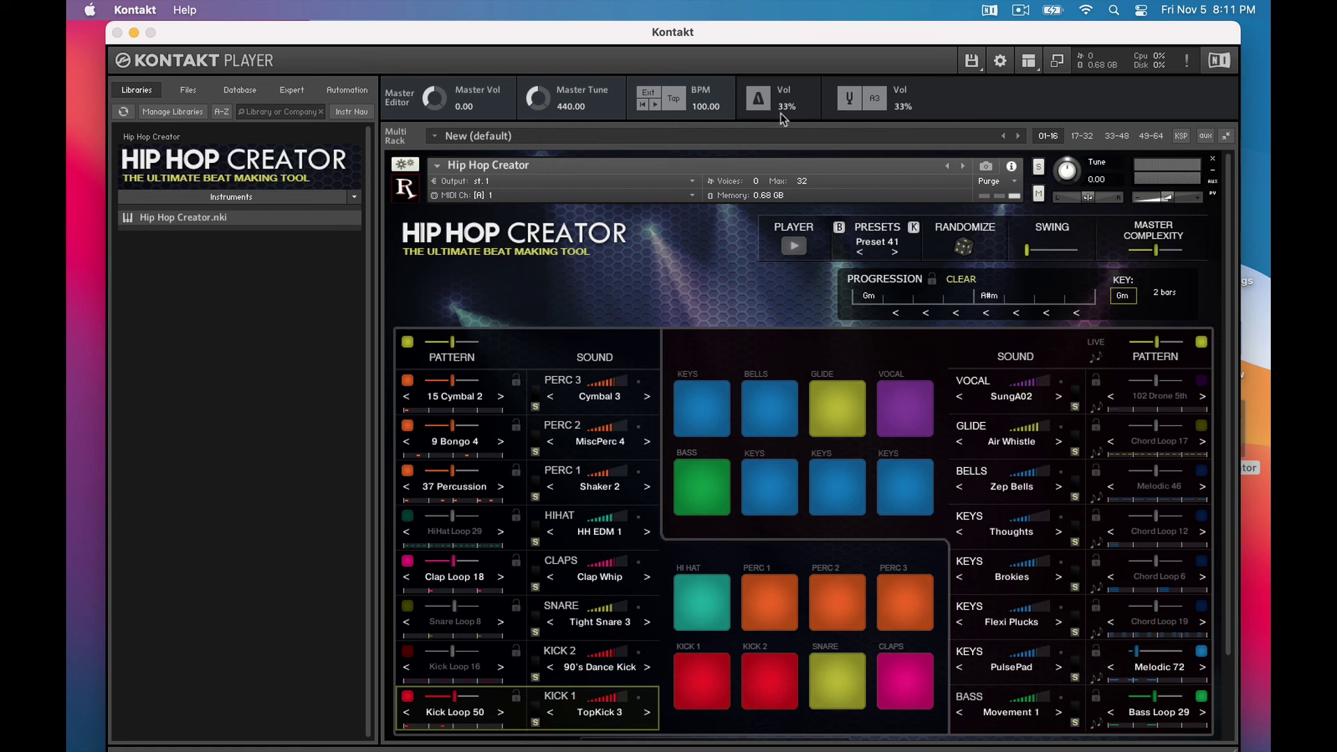
pyautogui.click(1020, 63)
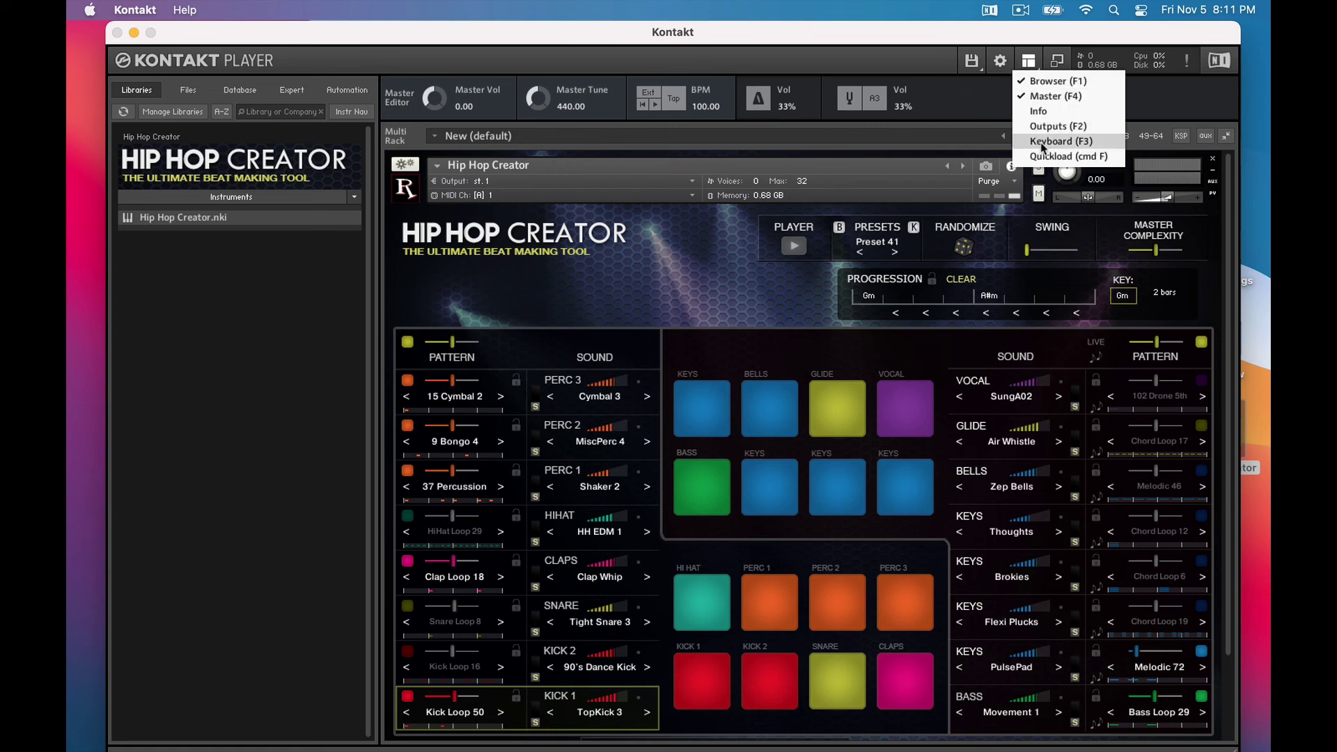
pyautogui.click(1040, 142)
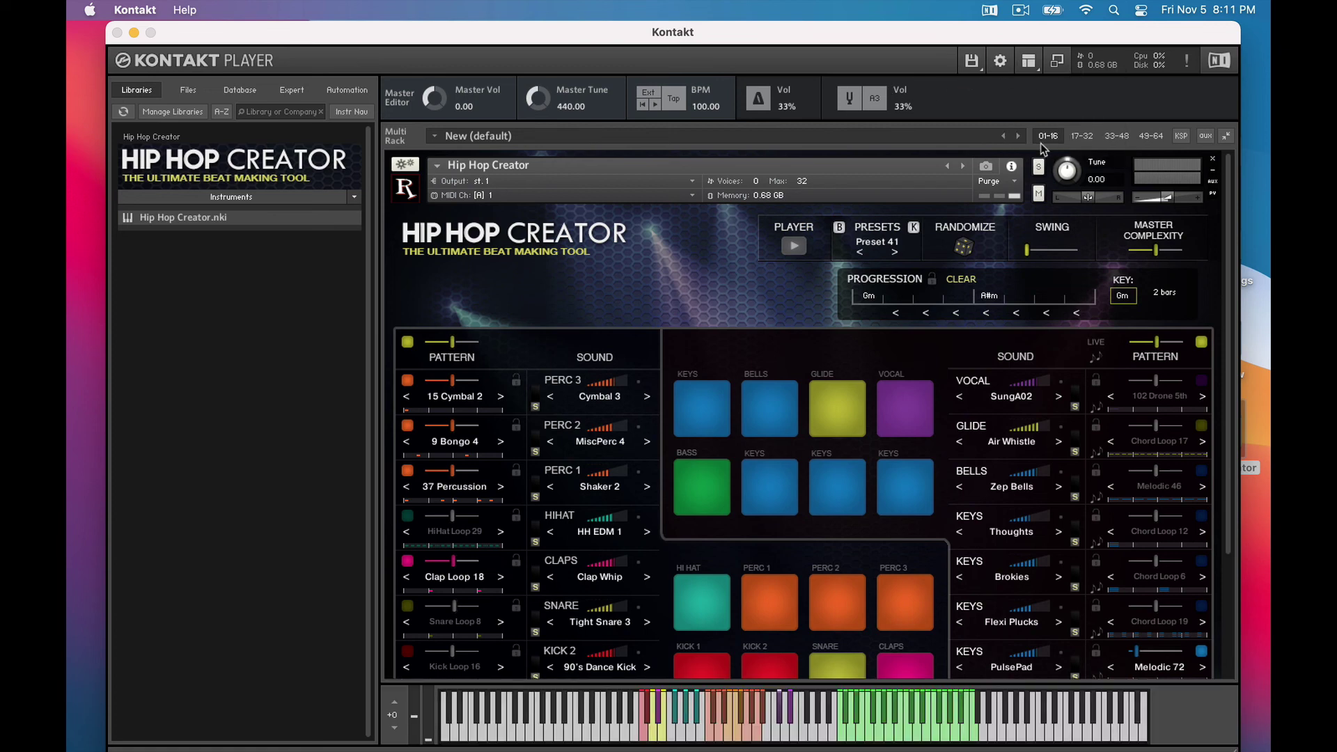
# Open the Hip Hop Creator Manual PDF from the library's documents menu, then close it
pyautogui.click(355, 198)
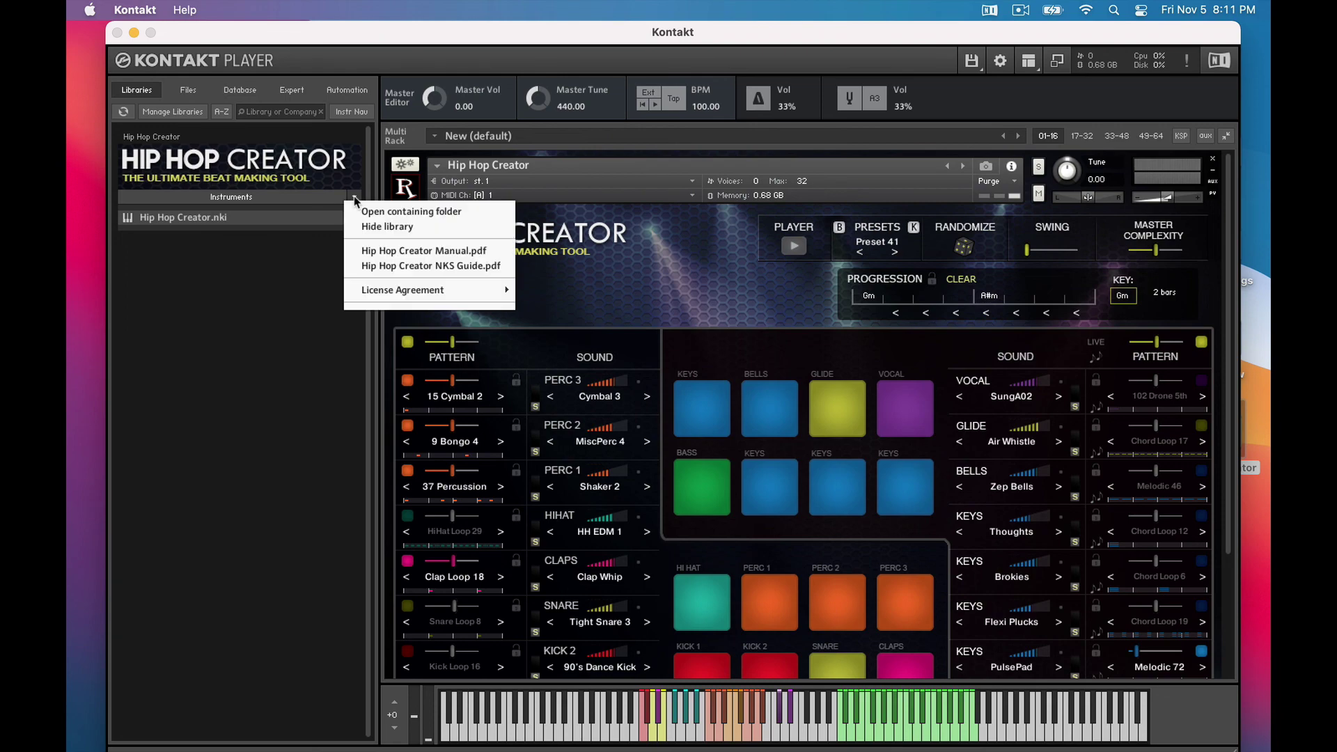
pyautogui.click(369, 253)
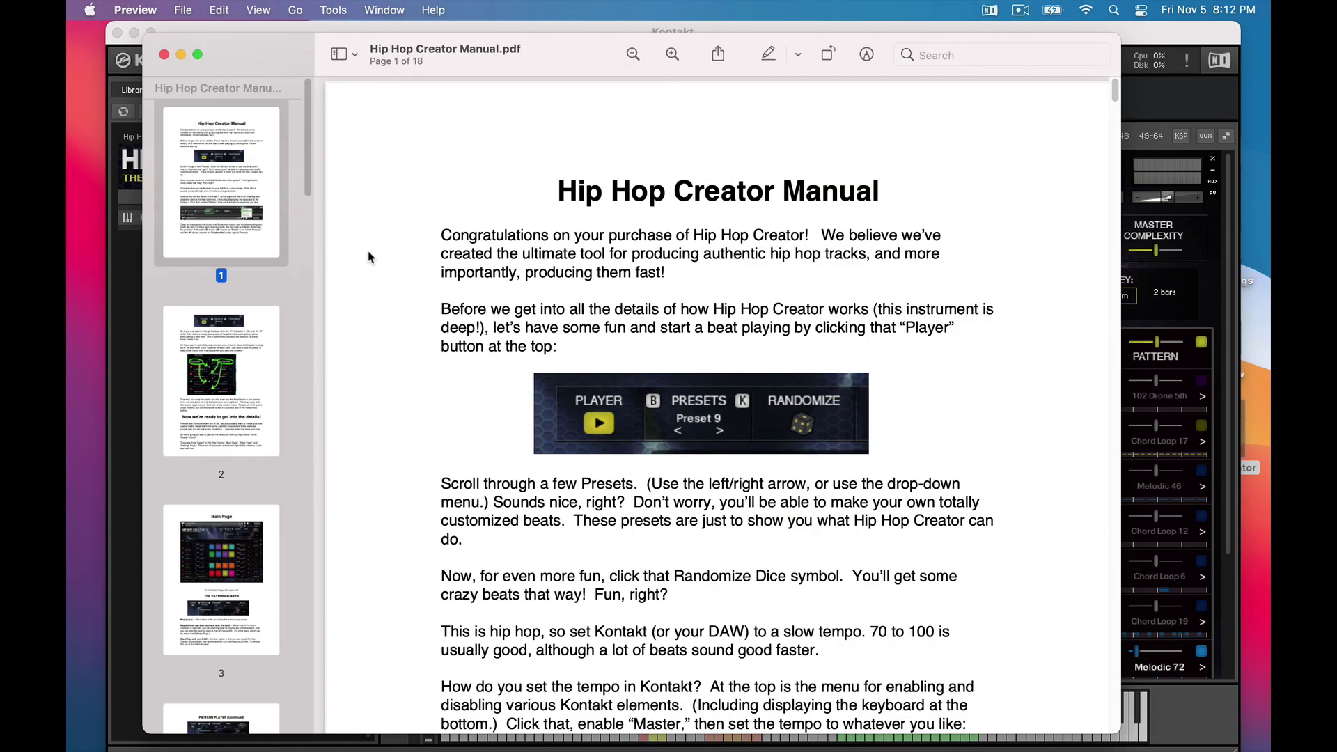
pyautogui.press('super+q')
# View the NKS Guide PDF in the Documentation folder, then play the beat again
pyautogui.click(355, 198)
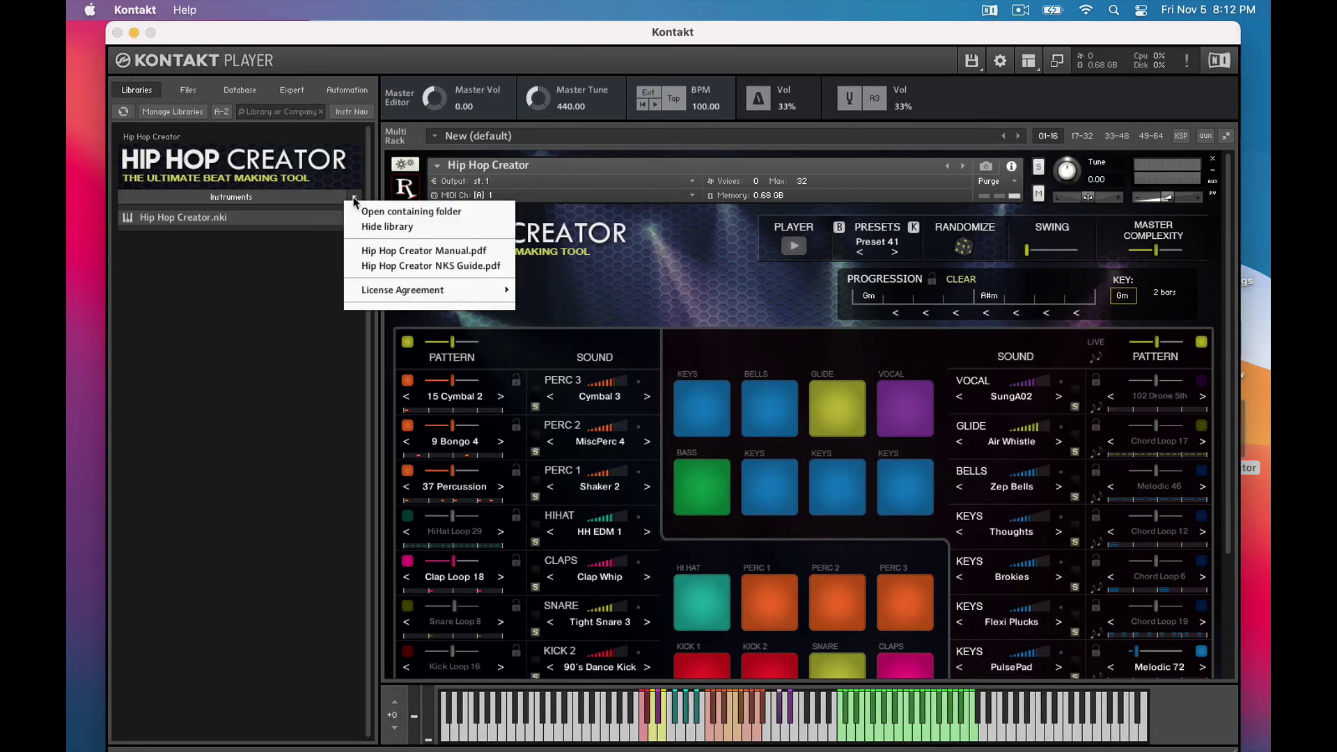
pyautogui.click(369, 266)
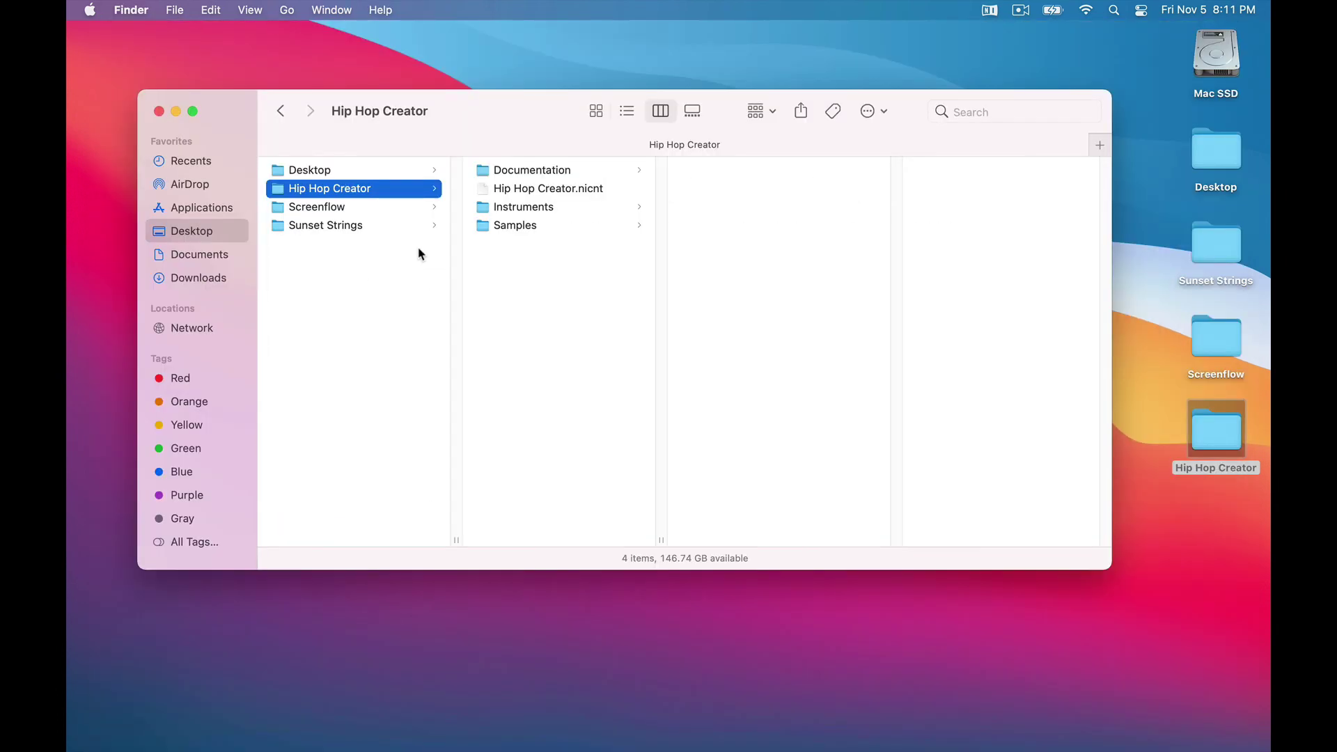
pyautogui.press('Right')
pyautogui.press('Right')
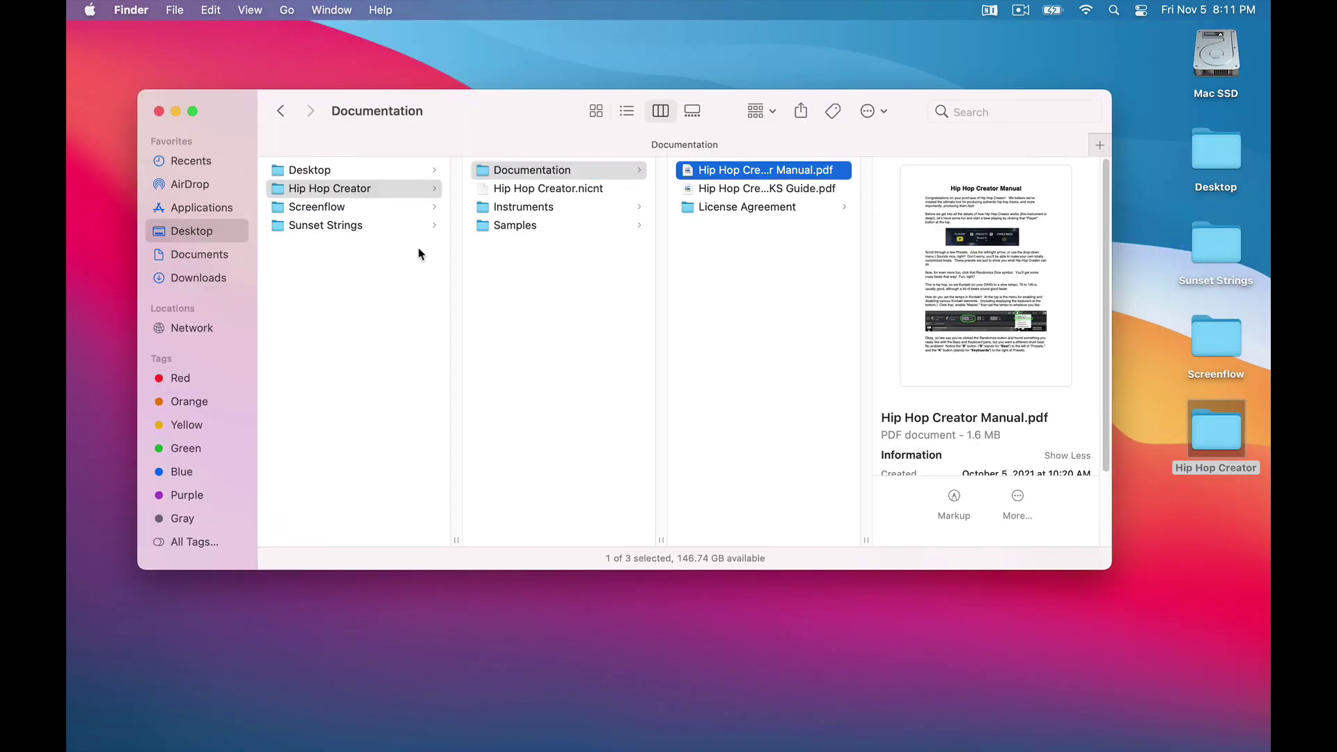
pyautogui.press('Down')
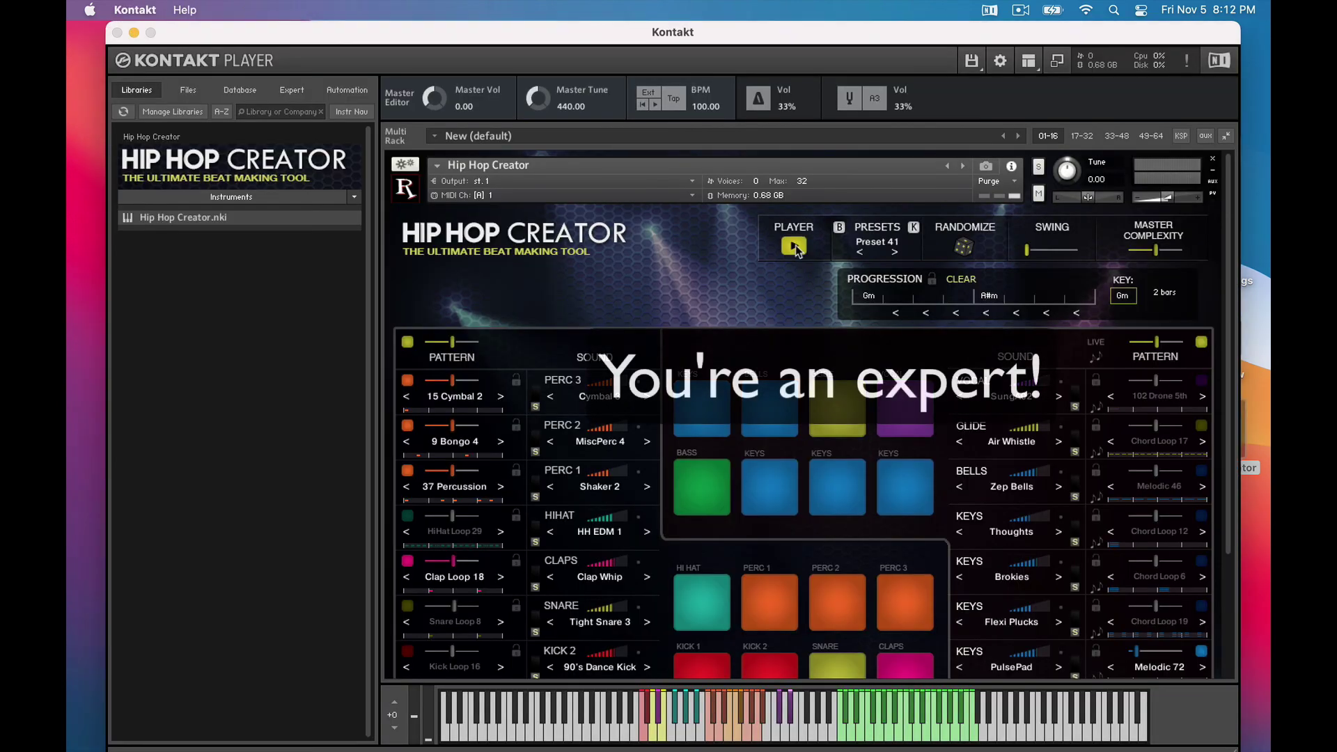
pyautogui.click(794, 247)
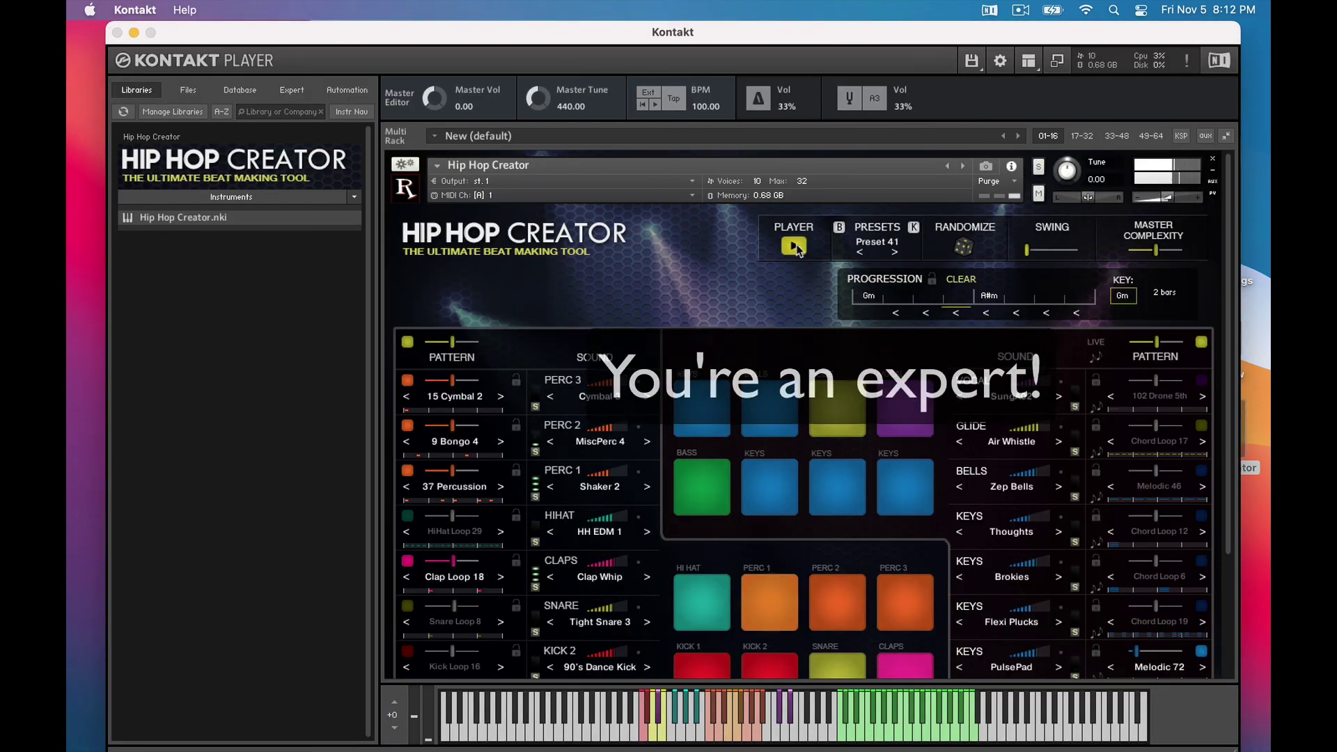